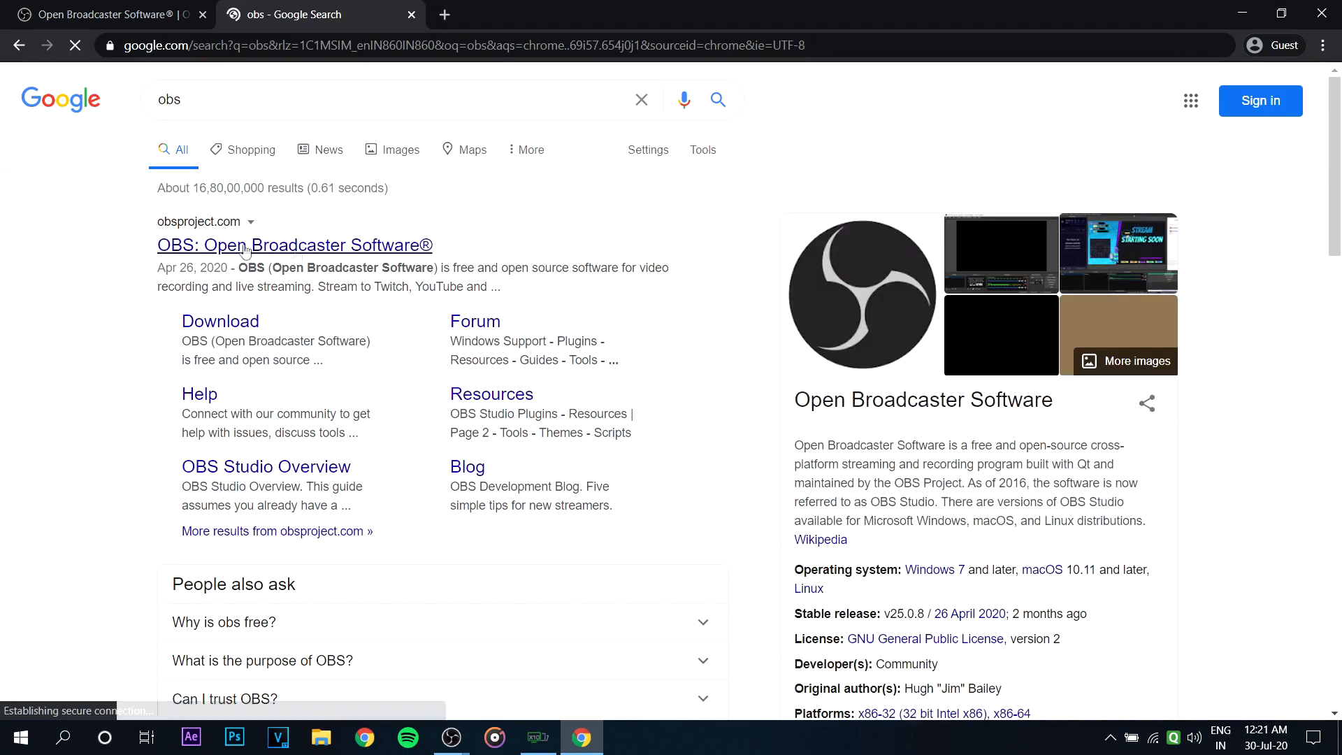
- Open the official OBS Project website from the search results and look through its home page
{"action": "left_click", "coordinate": [274, 249]}
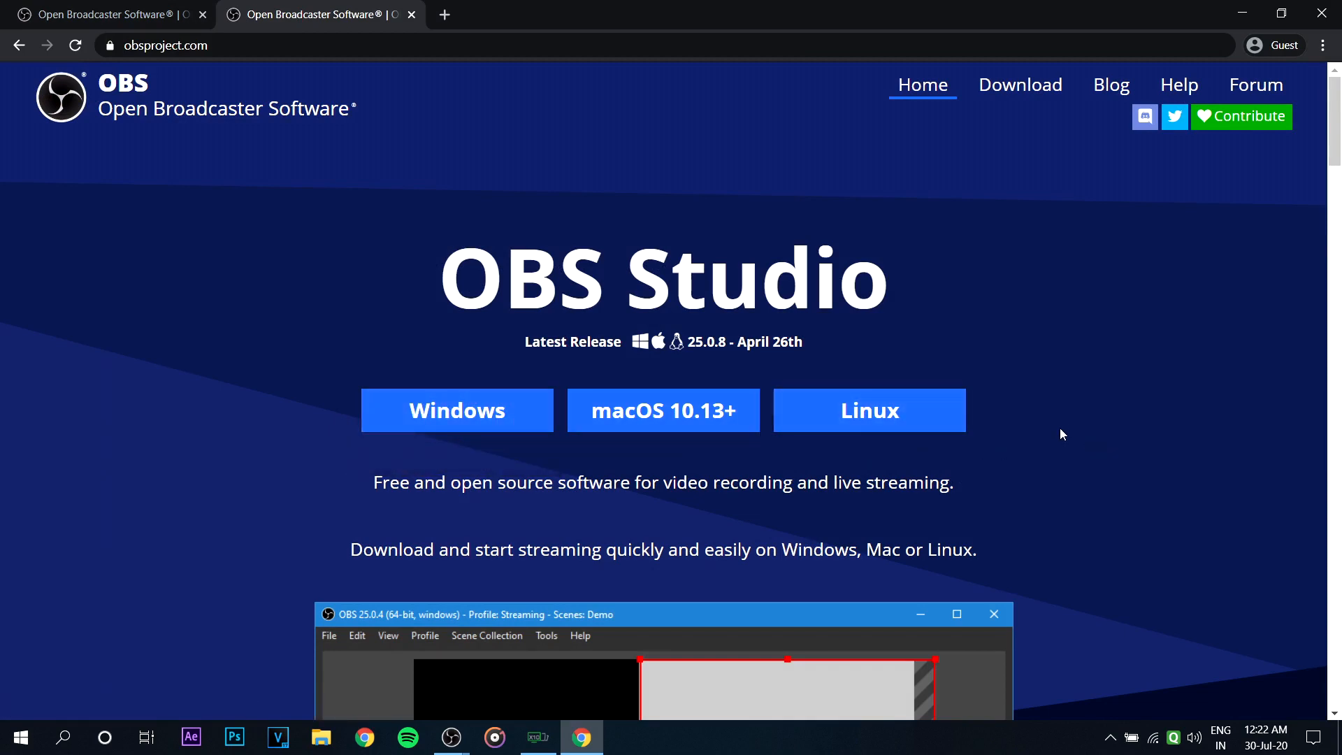
{"action": "scroll", "coordinate": [1059, 429], "scroll_direction": "down", "scroll_amount": 2}
{"action": "scroll", "coordinate": [1060, 433], "scroll_direction": "down", "scroll_amount": 3}
{"action": "scroll", "coordinate": [1061, 430], "scroll_direction": "down", "scroll_amount": 12}
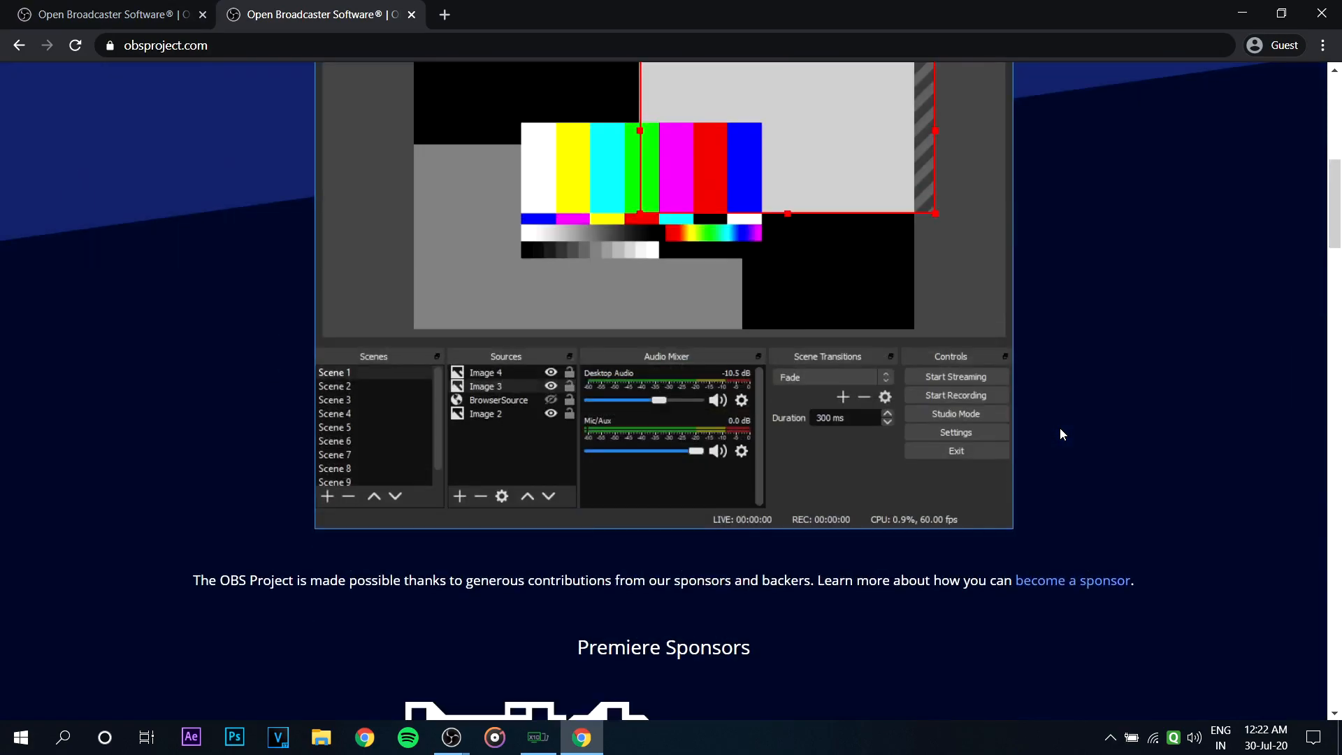
{"action": "scroll", "coordinate": [1060, 428], "scroll_direction": "down", "scroll_amount": 5}
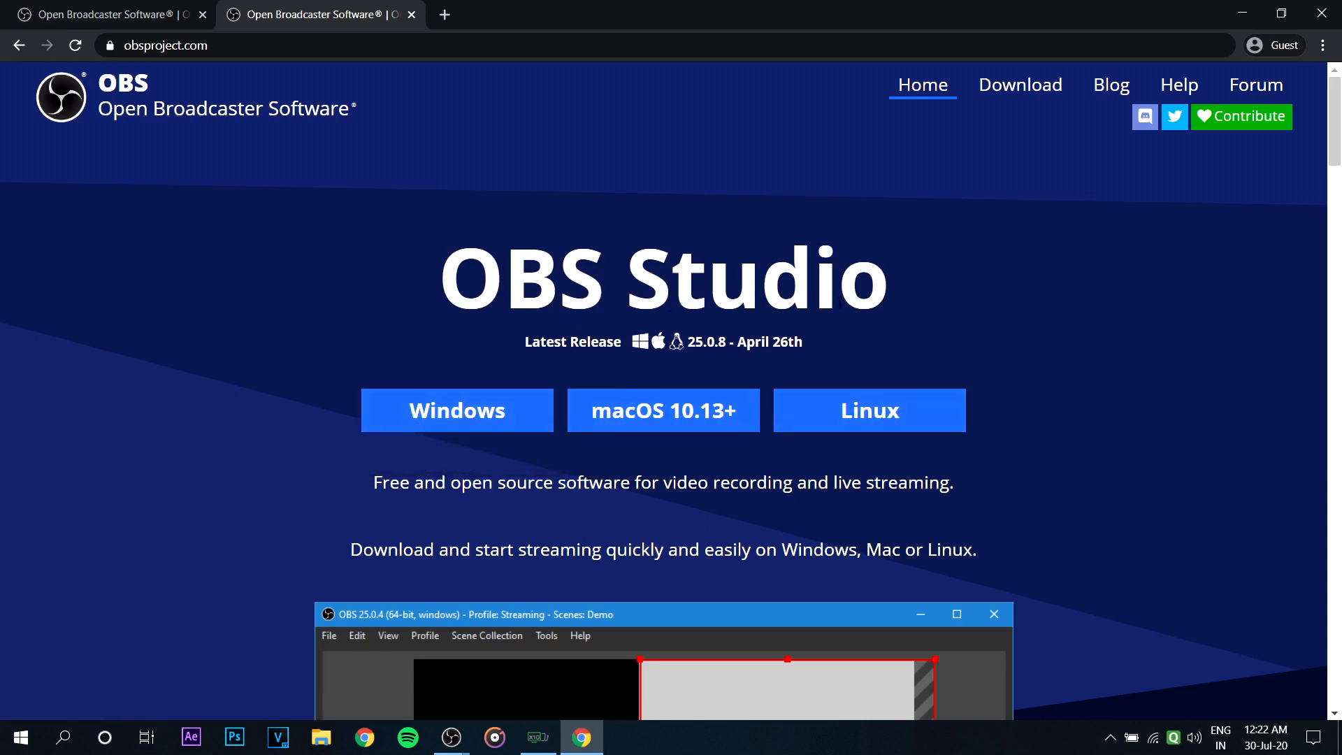
- Start downloading the Windows version of OBS Studio and cancel the running download
{"action": "left_click", "coordinate": [455, 412]}
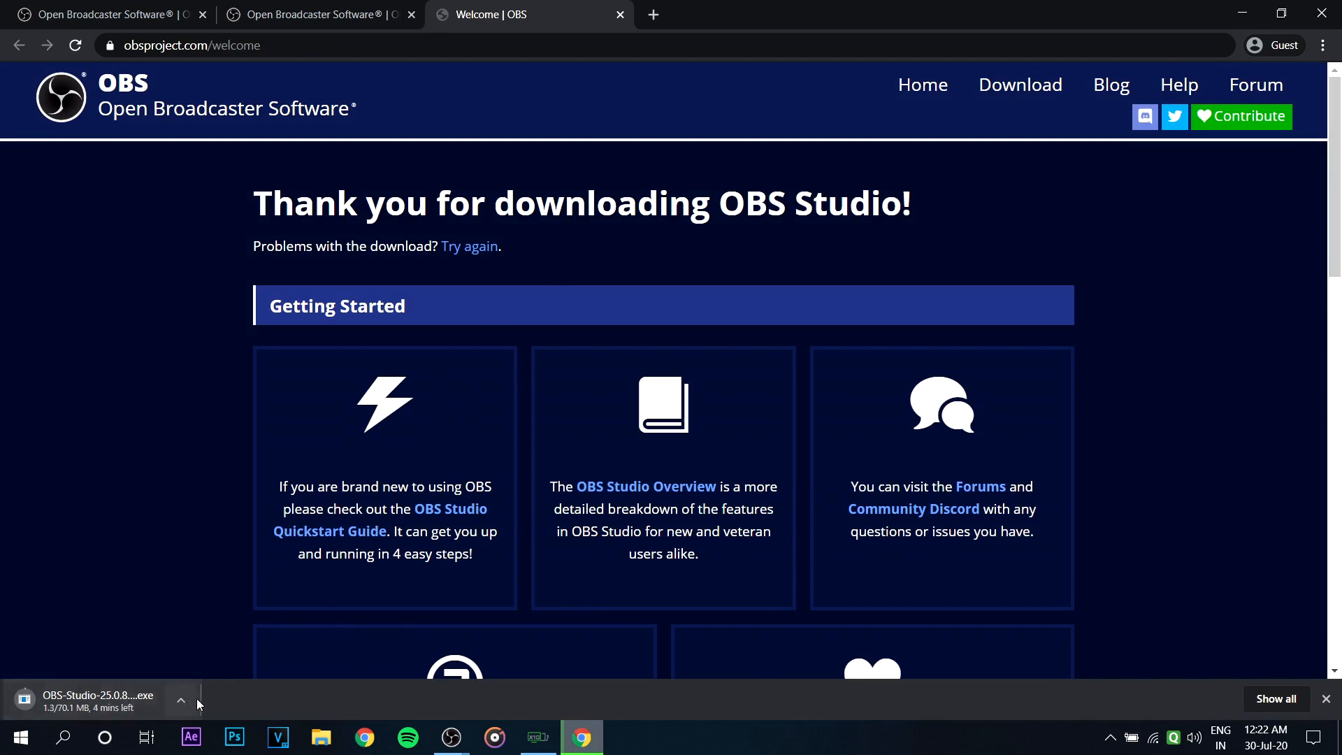
{"action": "left_click", "coordinate": [191, 701]}
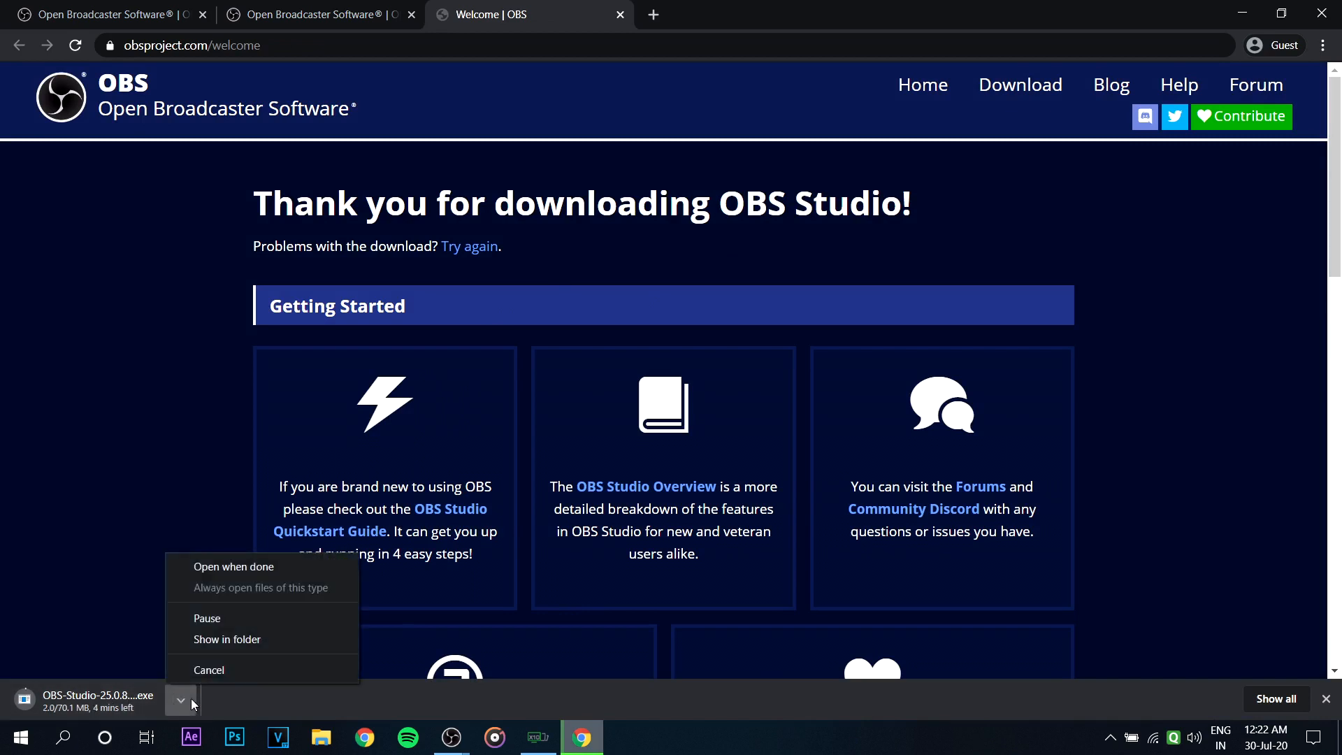
{"action": "left_click", "coordinate": [232, 666]}
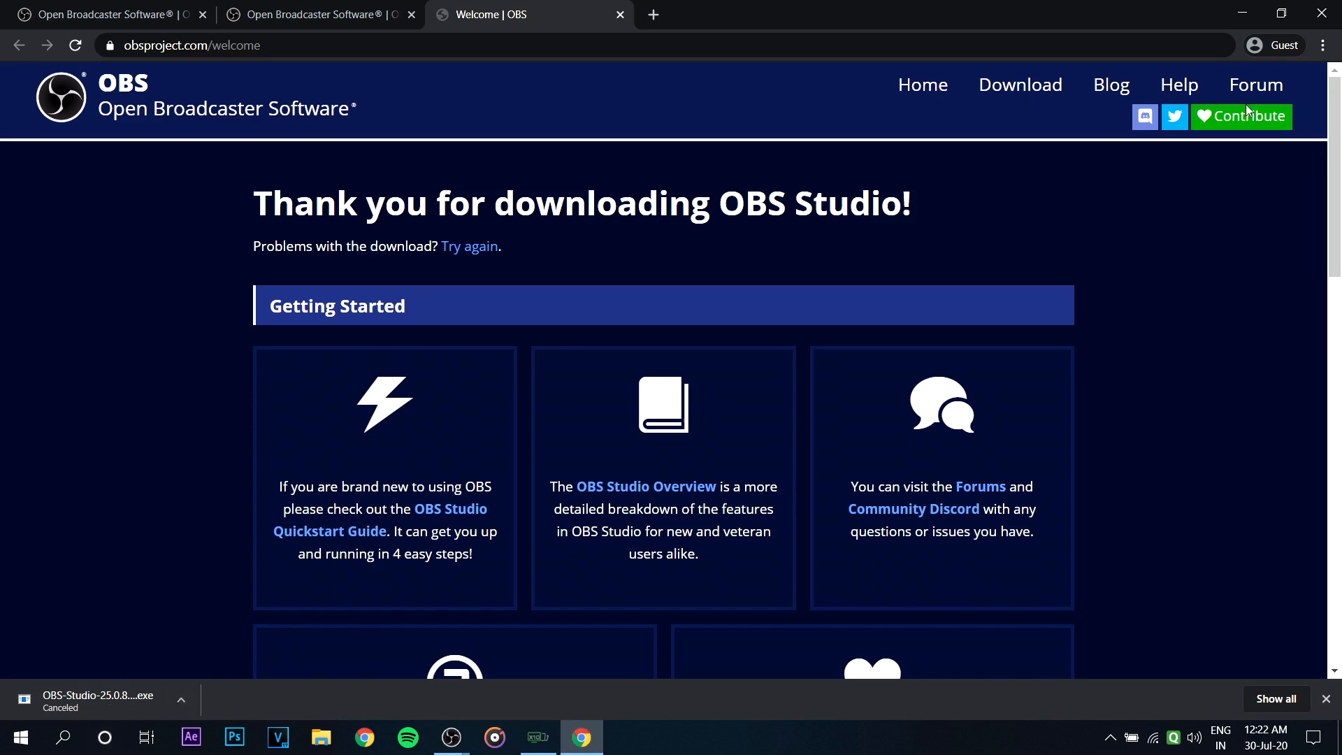
- Minimise the browser, launch OBS-Studio-23.2.1-Full-Installer-x64 from the desktop, and refresh the desktop
{"action": "left_click", "coordinate": [1243, 17]}
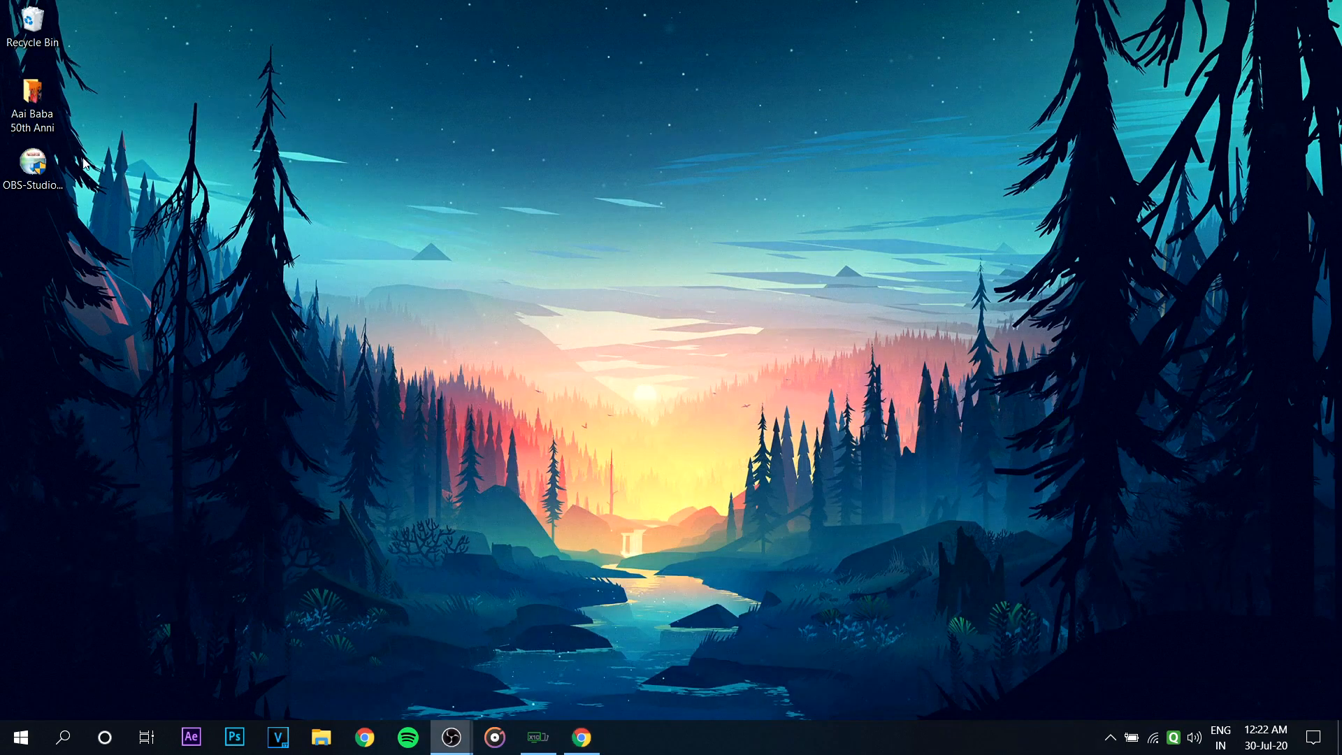
{"action": "left_click", "coordinate": [38, 161]}
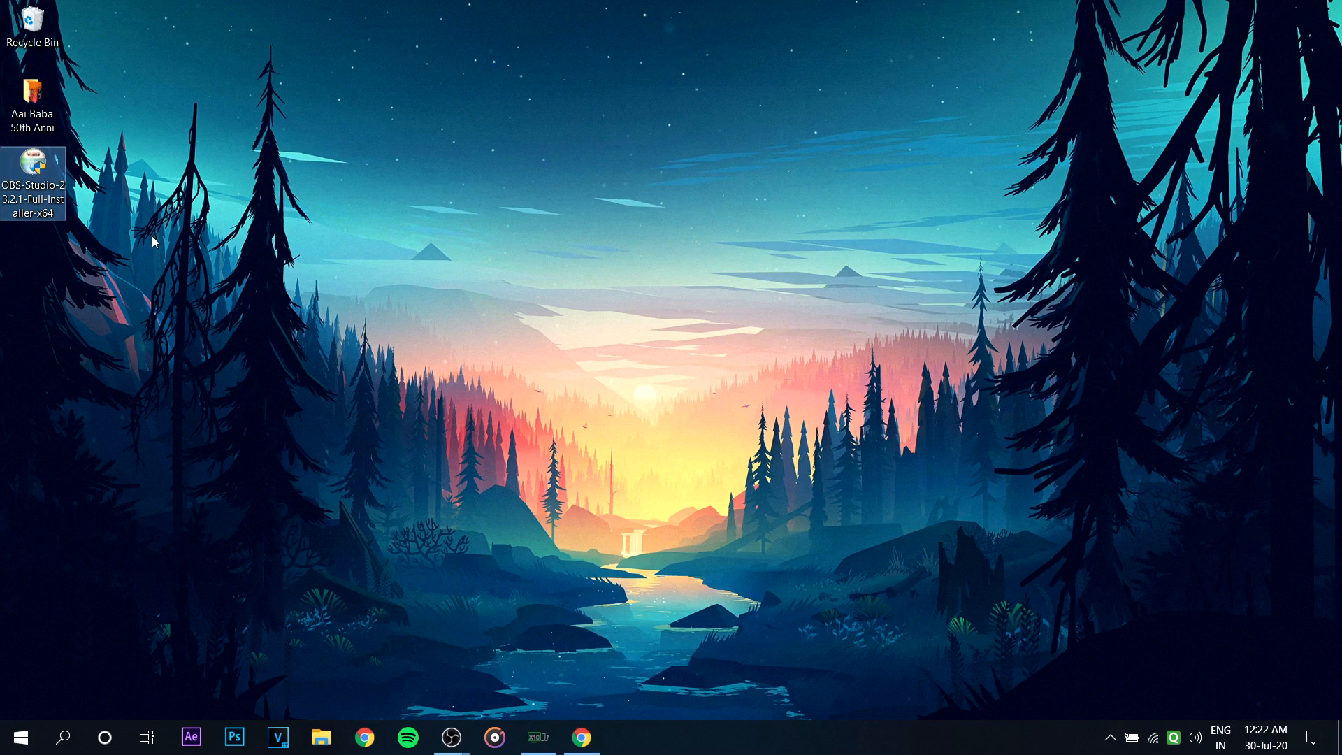
{"action": "double_click", "coordinate": [33, 168]}
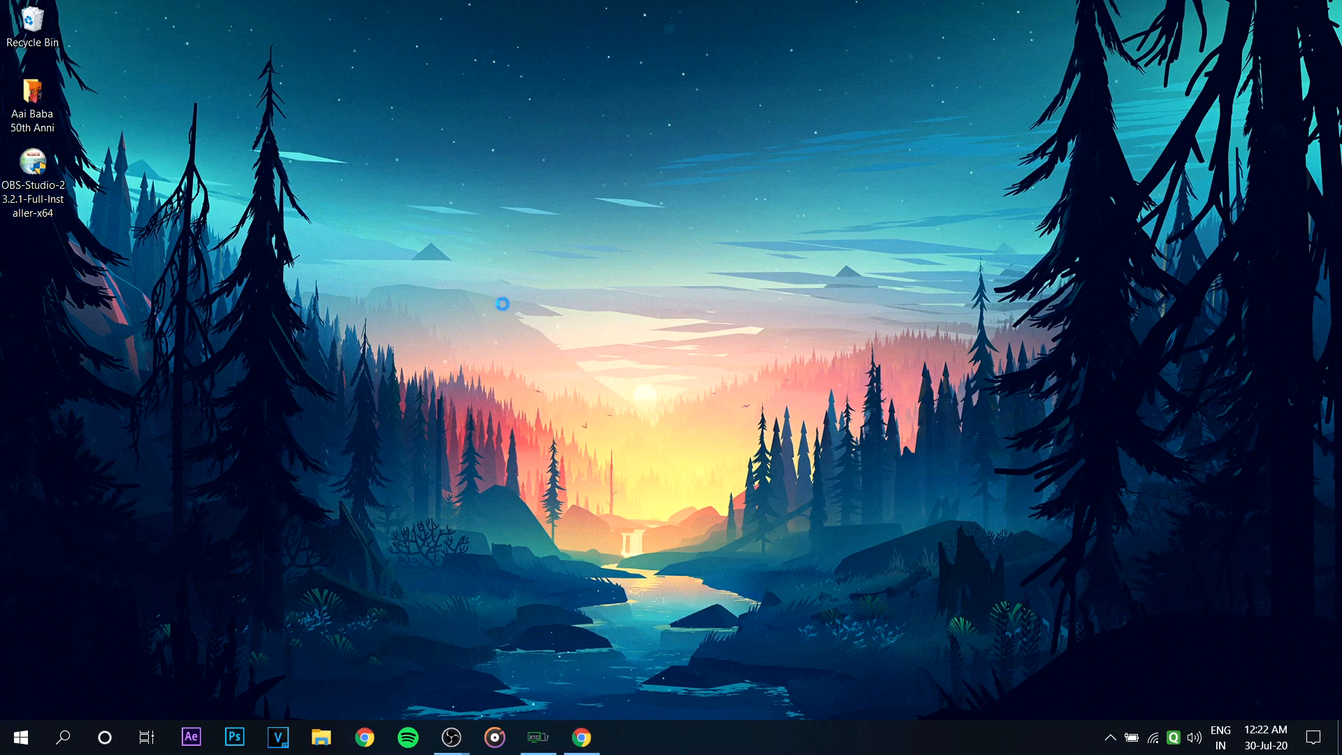
{"action": "right_click", "coordinate": [476, 270]}
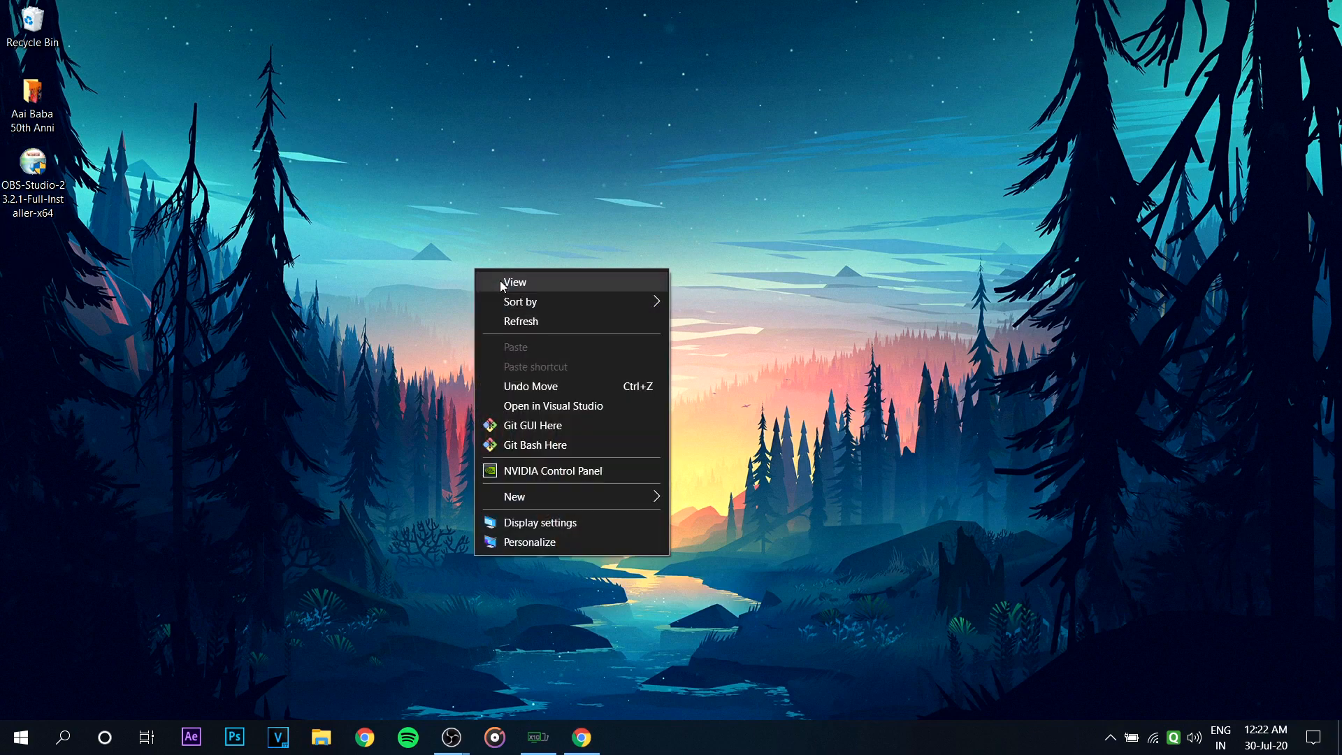
{"action": "left_click", "coordinate": [521, 321]}
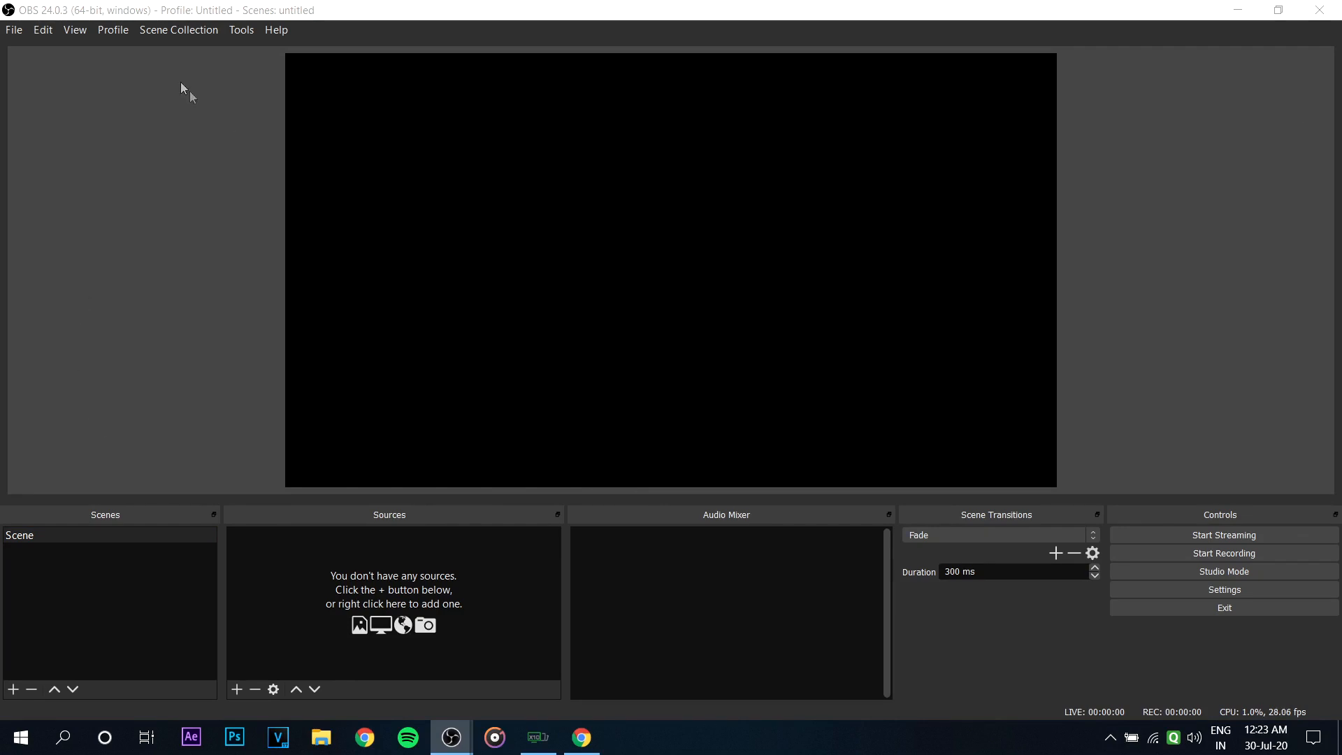
- Create a new scene collection named "Youtube Tutorial"
{"action": "left_click", "coordinate": [178, 29]}
{"action": "left_click", "coordinate": [177, 48]}
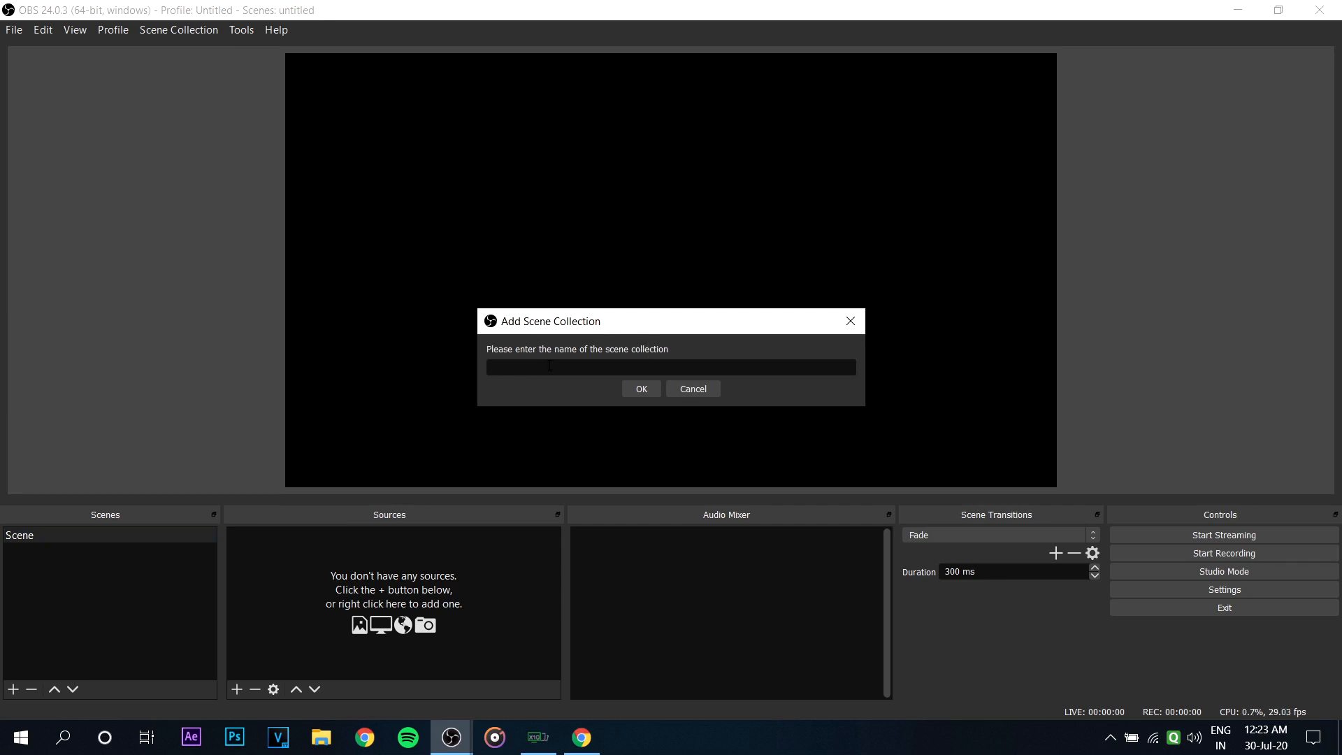
{"action": "type", "text": "Youtube Tutorial"}
{"action": "left_click", "coordinate": [646, 384]}
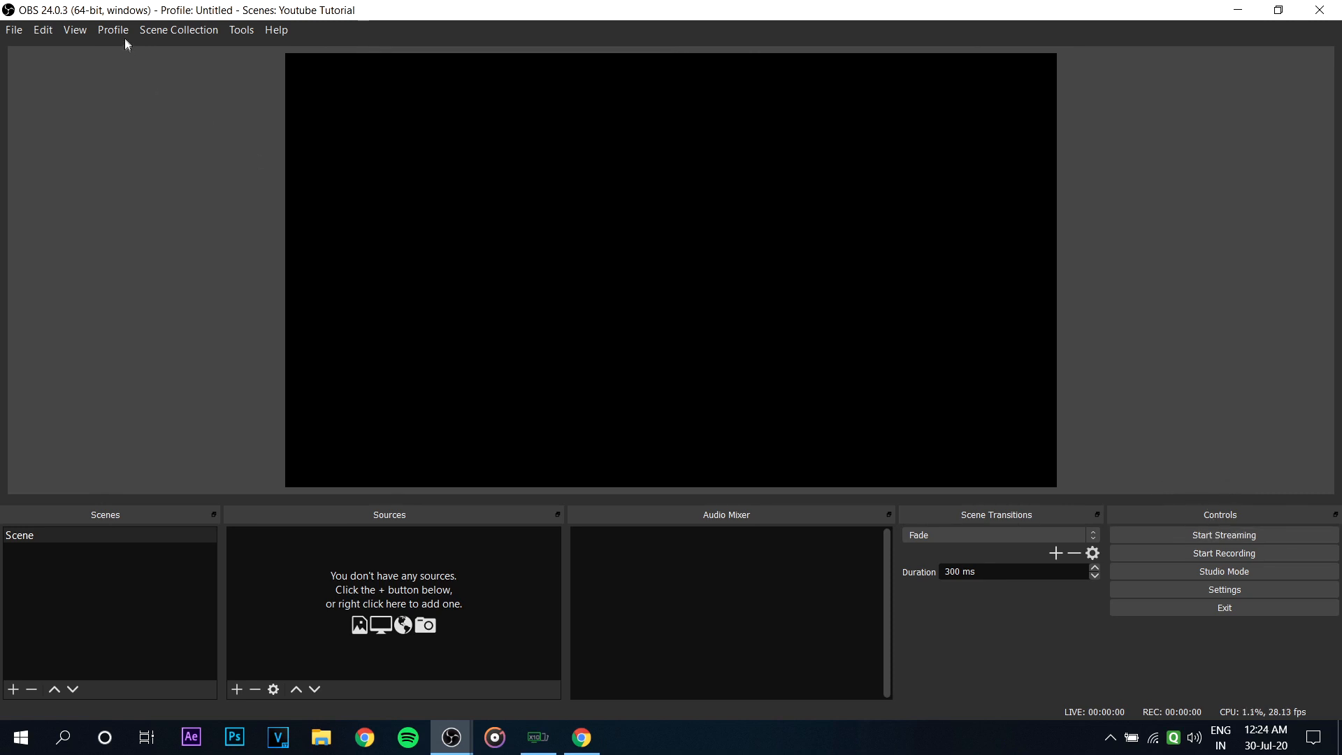
- Hide the Scene Transitions dock, show it again, and review the list of docks
{"action": "left_click", "coordinate": [73, 29]}
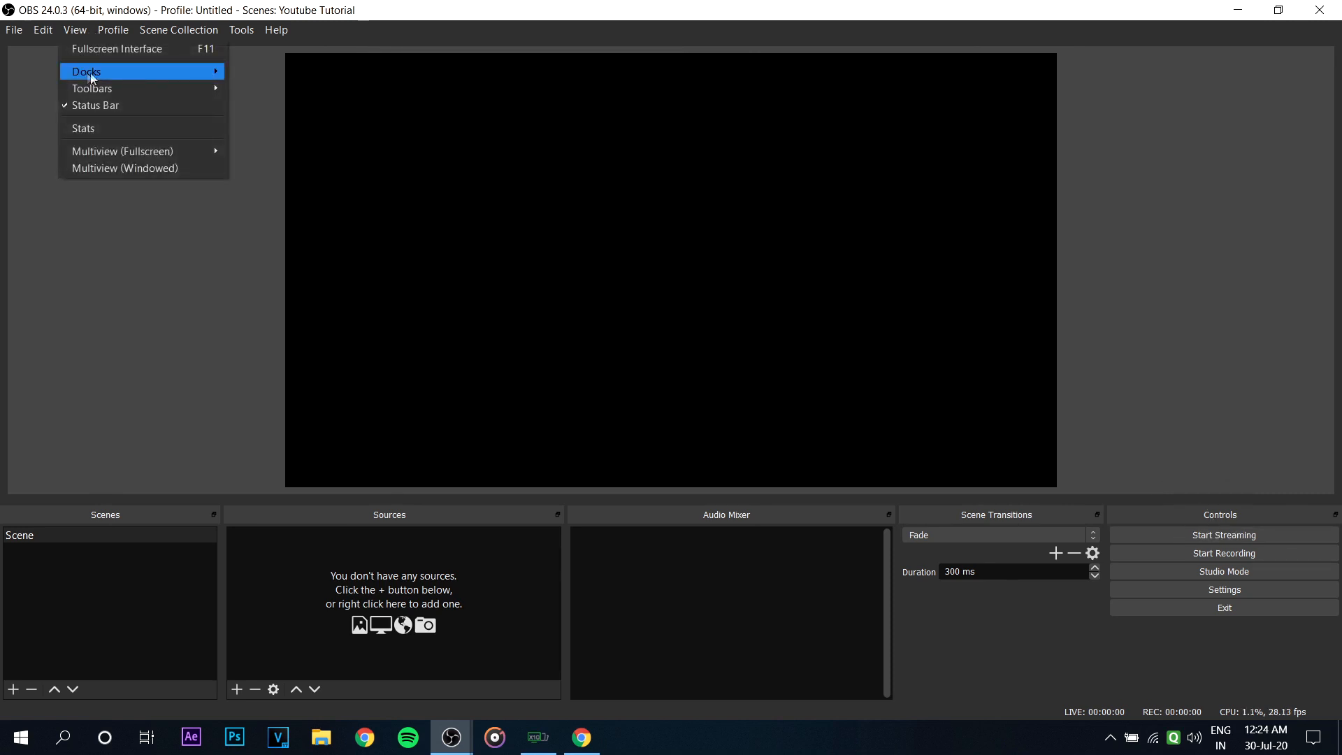
{"action": "mouse_move", "coordinate": [207, 75]}
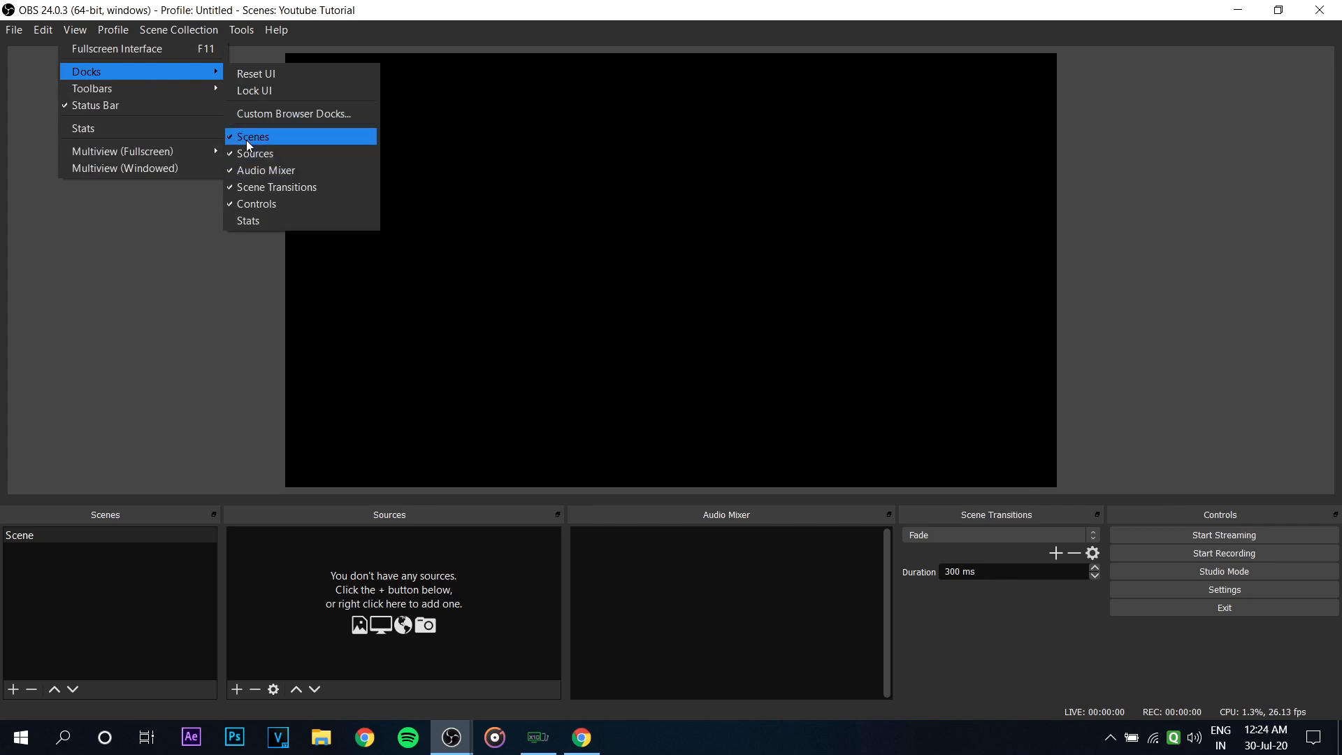
{"action": "left_click", "coordinate": [240, 187]}
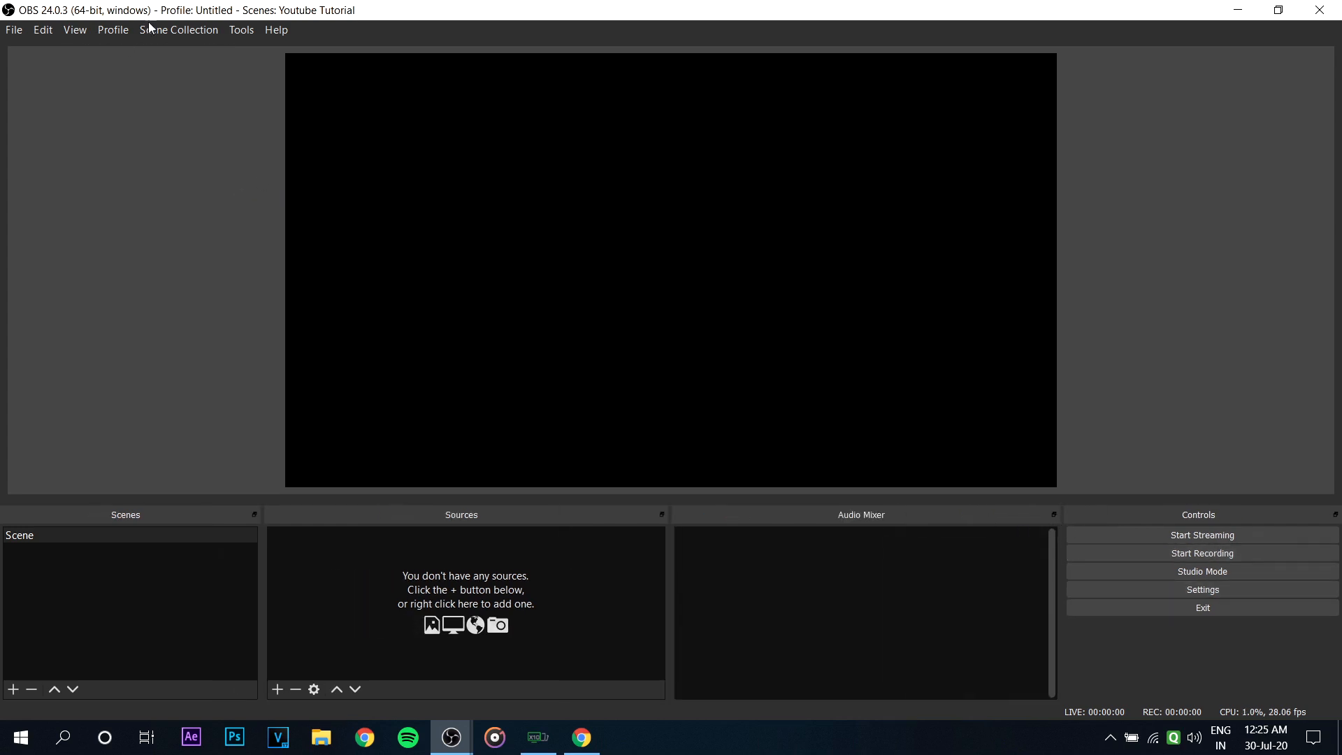
{"action": "left_click", "coordinate": [70, 32]}
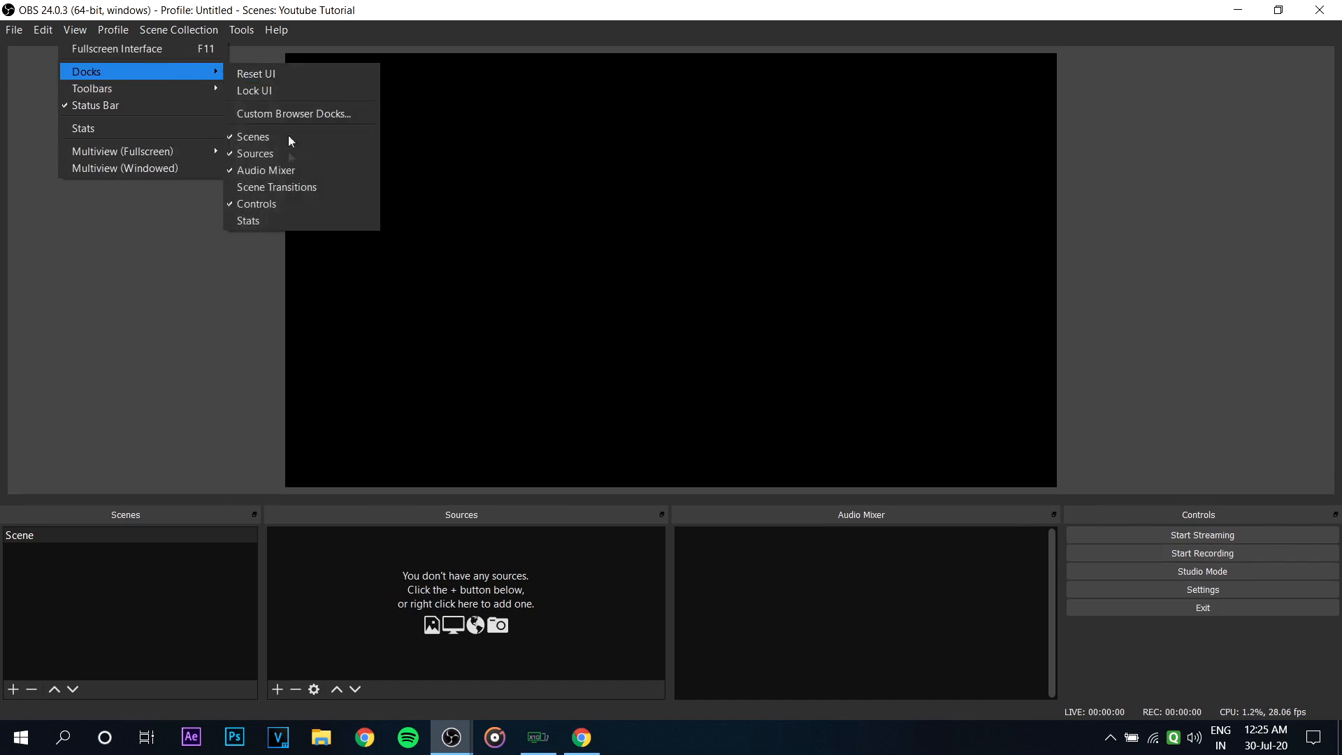
{"action": "left_click", "coordinate": [288, 186]}
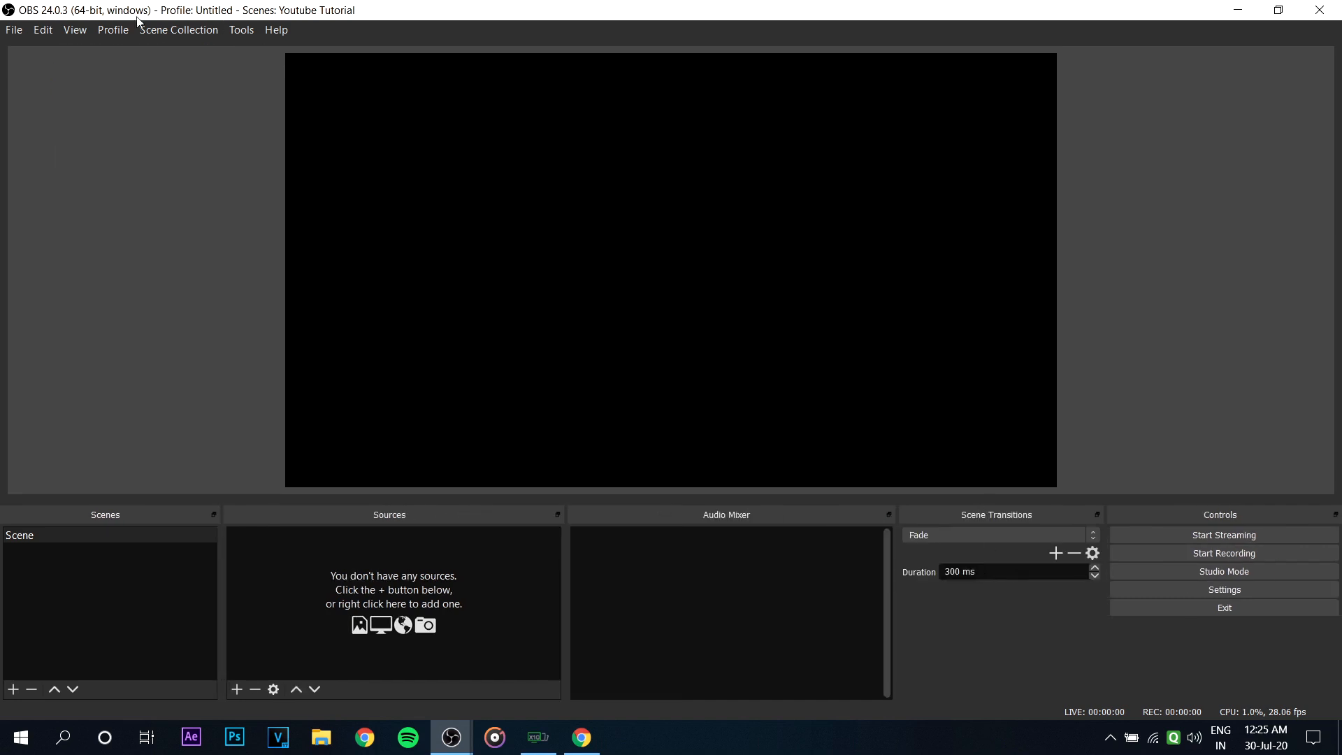
{"action": "left_click", "coordinate": [72, 30]}
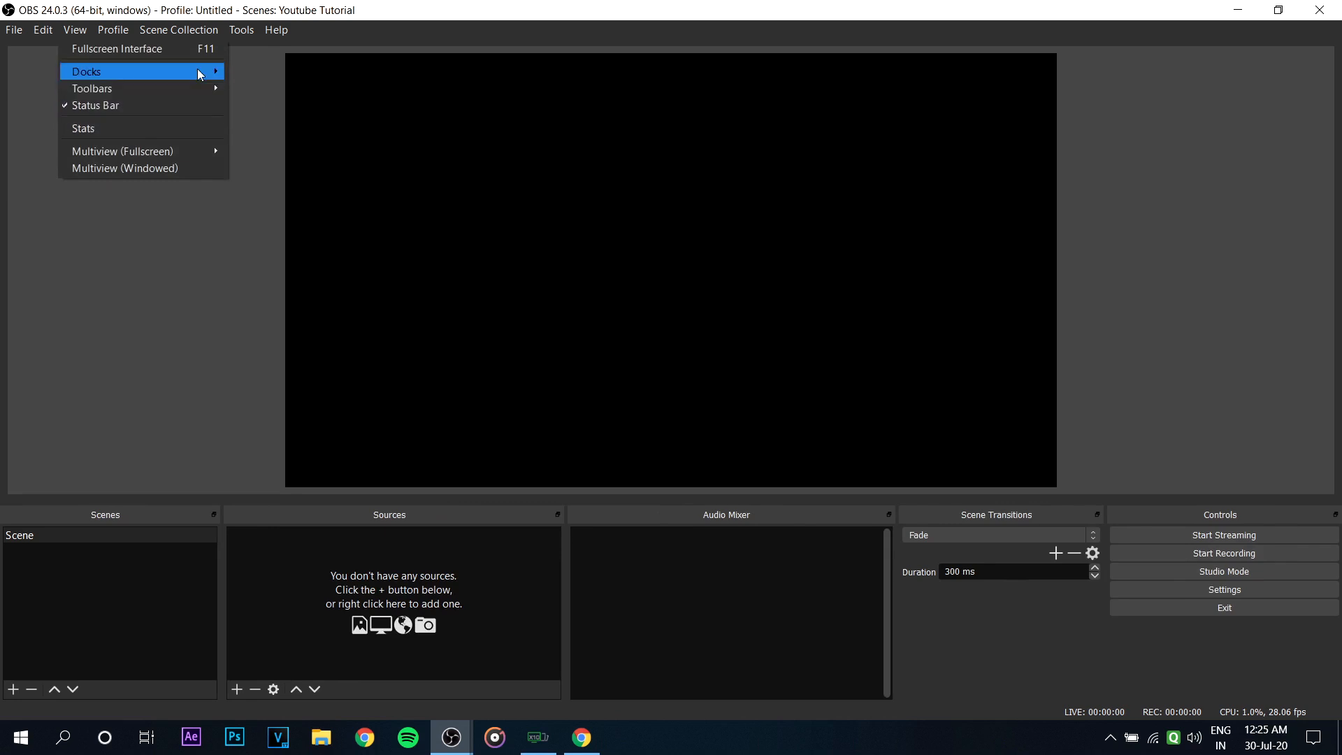
{"action": "mouse_move", "coordinate": [200, 72]}
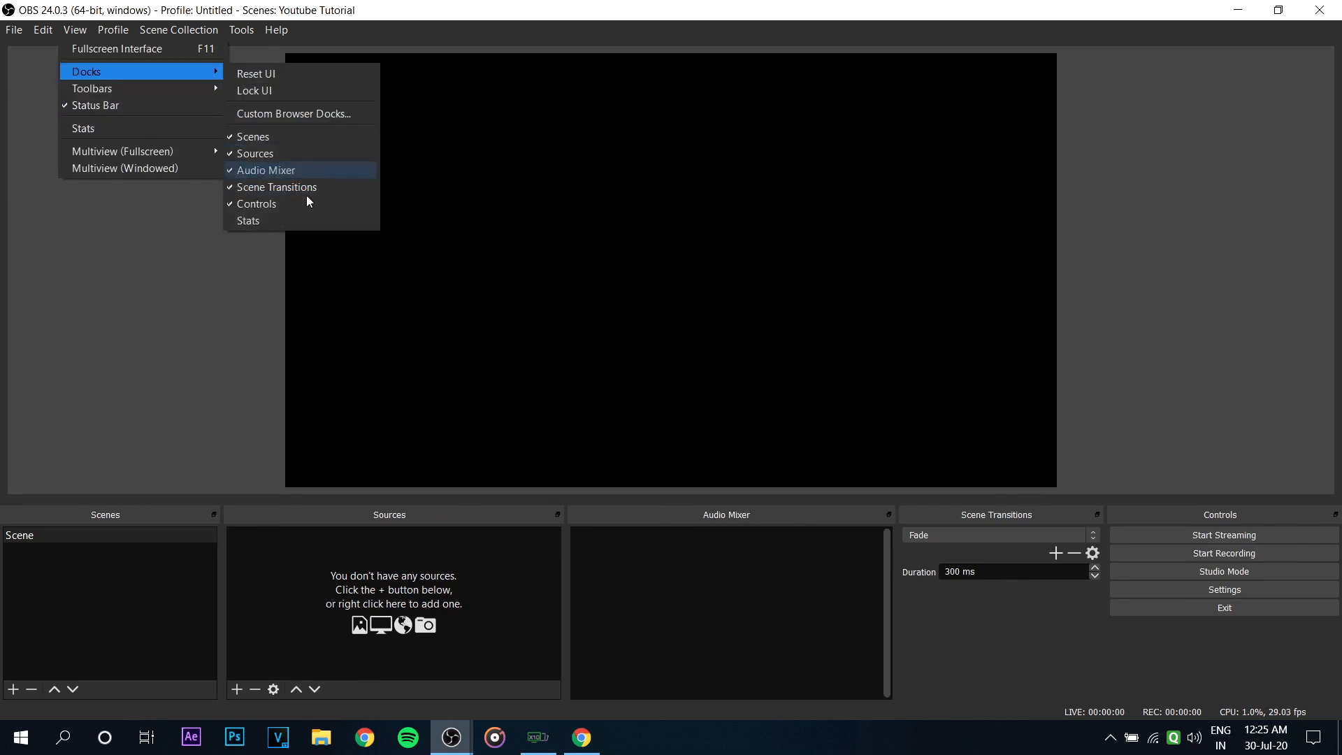
{"action": "left_click", "coordinate": [314, 326]}
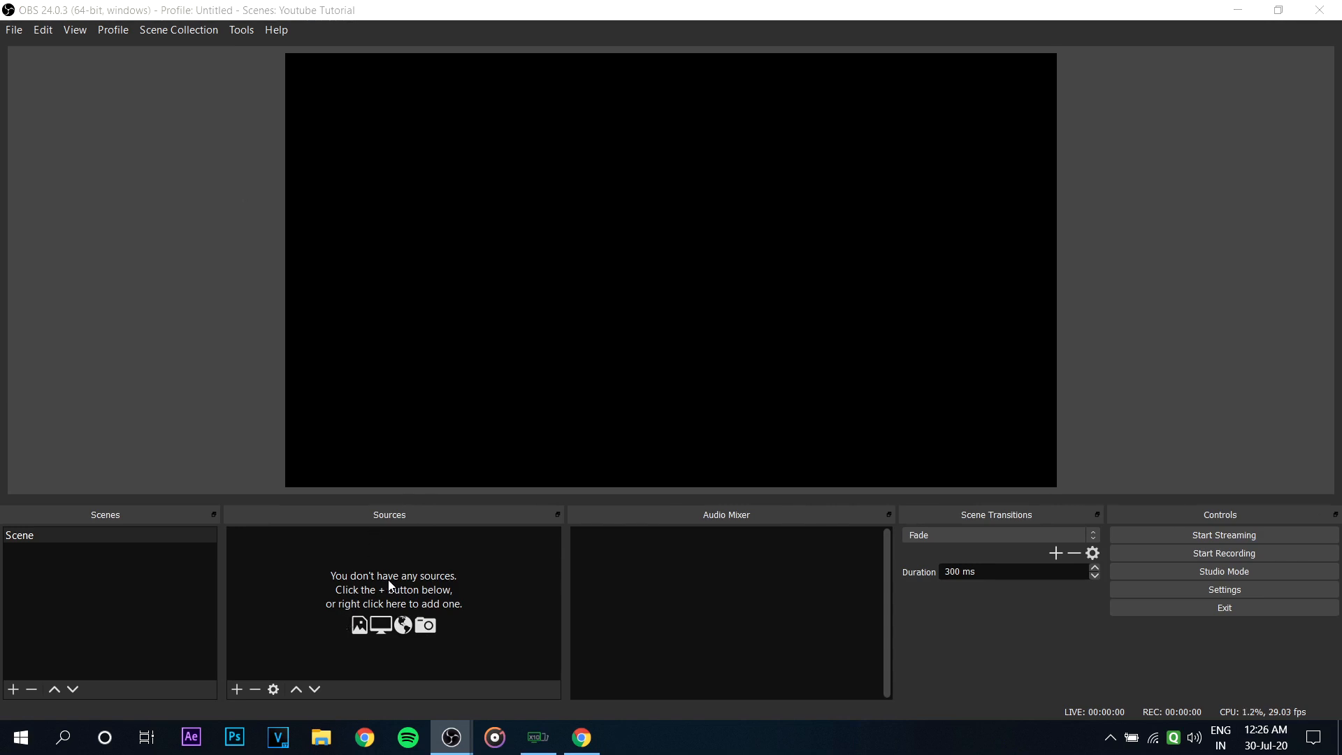
- Show the PC Display 2 scene of the Mobile Streaming collection and switch back to PC Display 1
{"action": "left_click", "coordinate": [880, 7]}
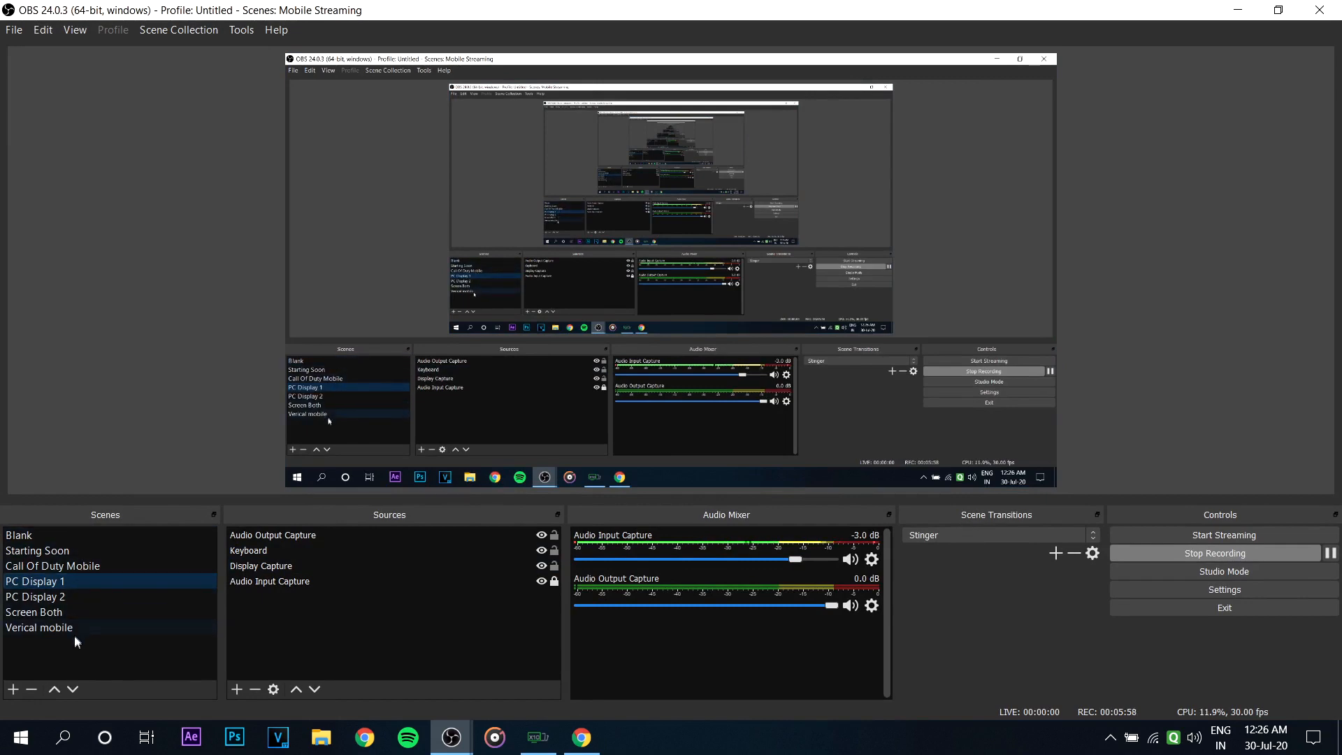
{"action": "left_click", "coordinate": [69, 596]}
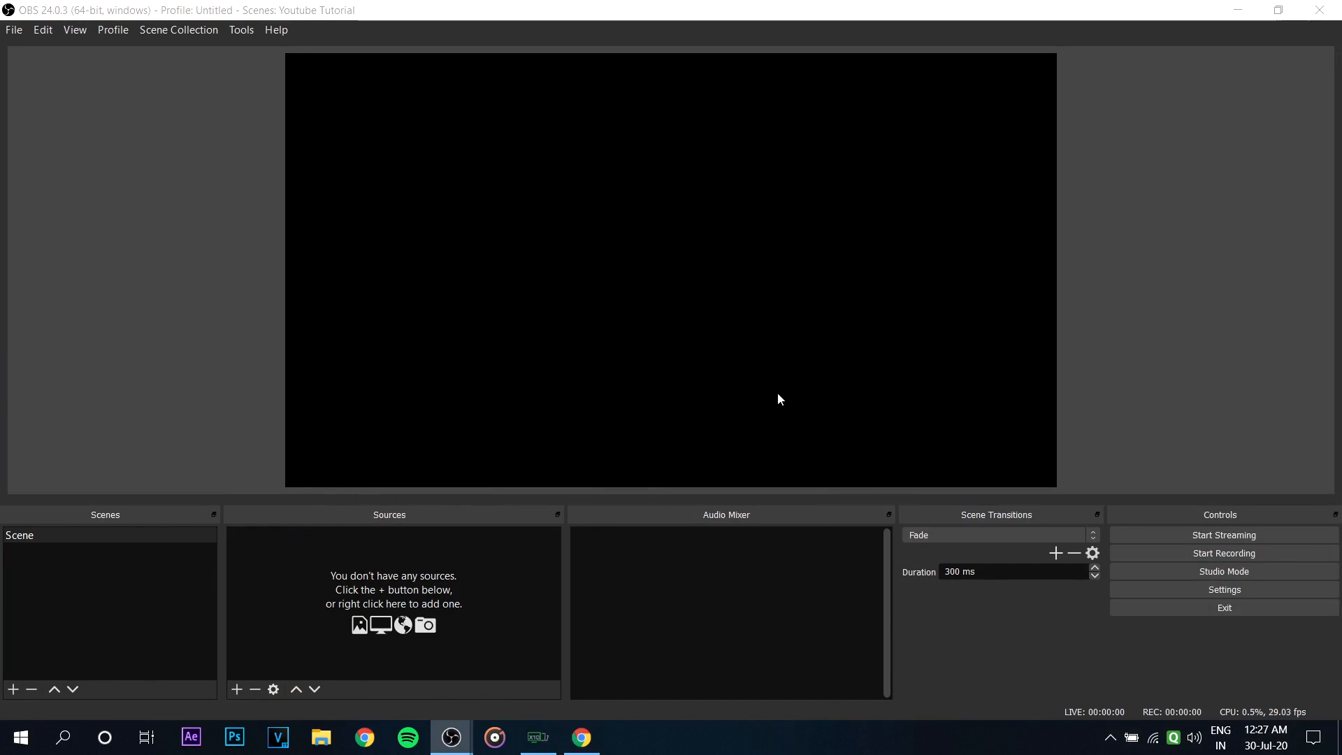
{"action": "left_click", "coordinate": [36, 533]}
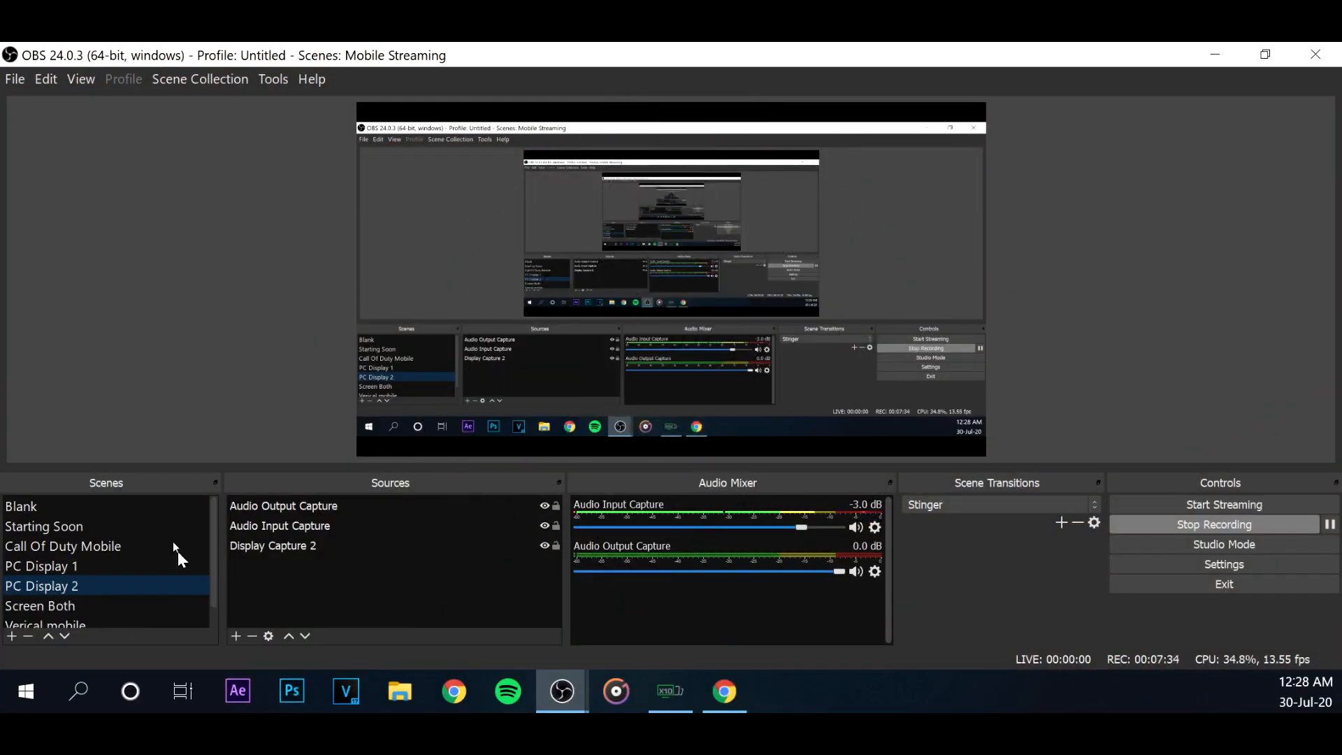
{"action": "left_click", "coordinate": [98, 563]}
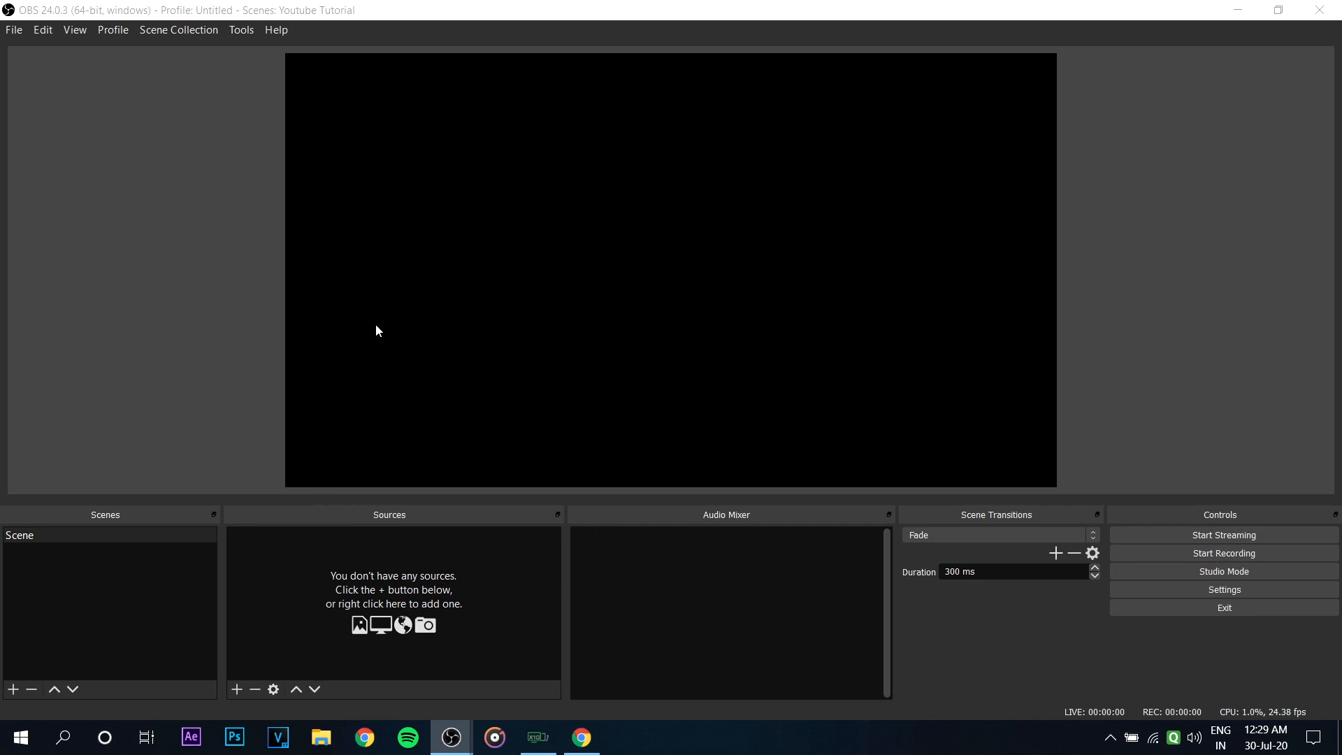
{"action": "left_click", "coordinate": [339, 14]}
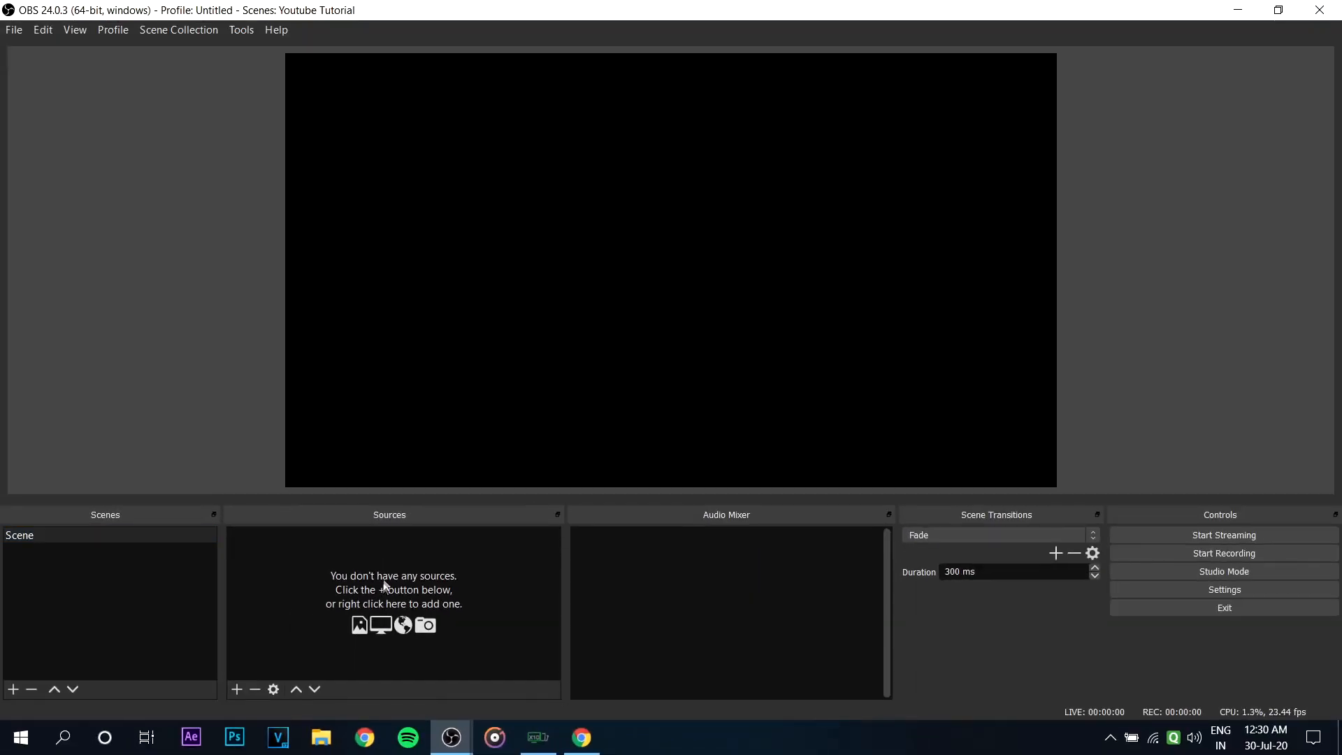
- Review the source types available for the scene, and briefly minimise OBS to show the desktop before restoring it
{"action": "left_click", "coordinate": [238, 690]}
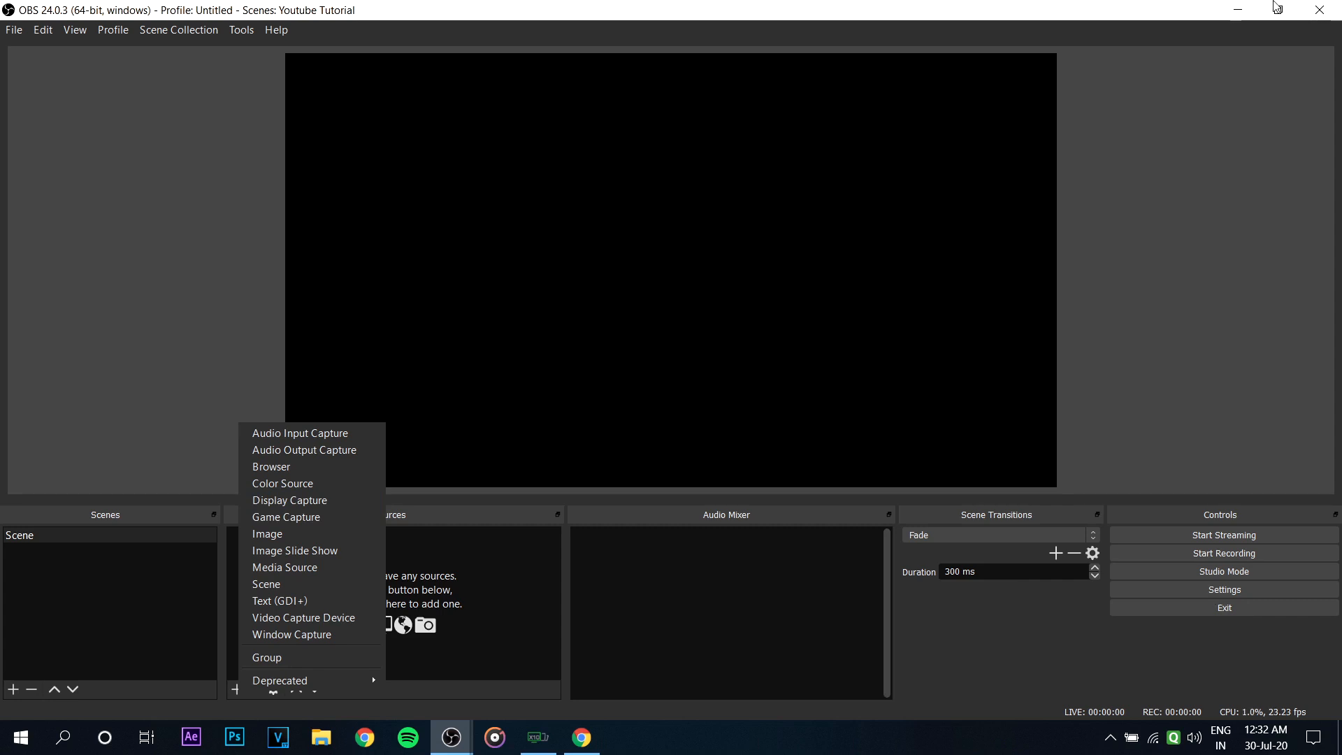
{"action": "left_click", "coordinate": [1242, 13]}
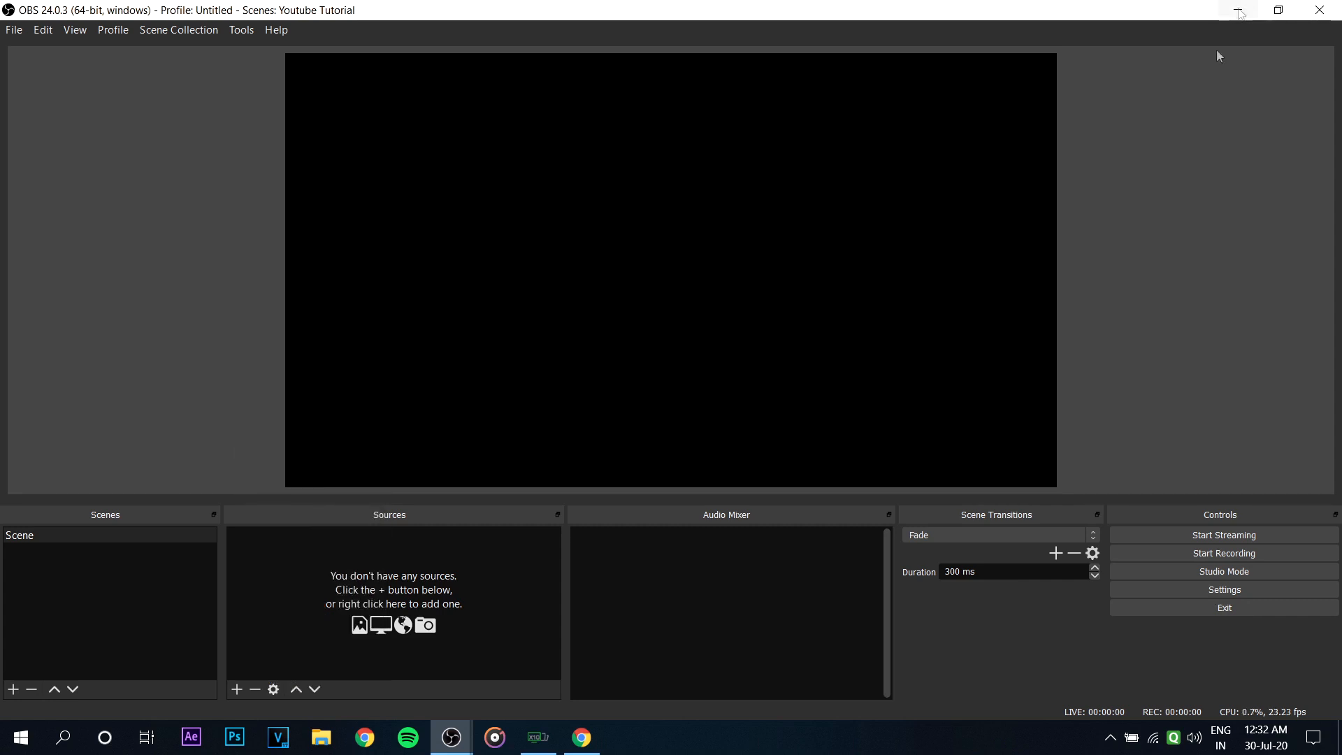
{"action": "left_click", "coordinate": [1239, 12]}
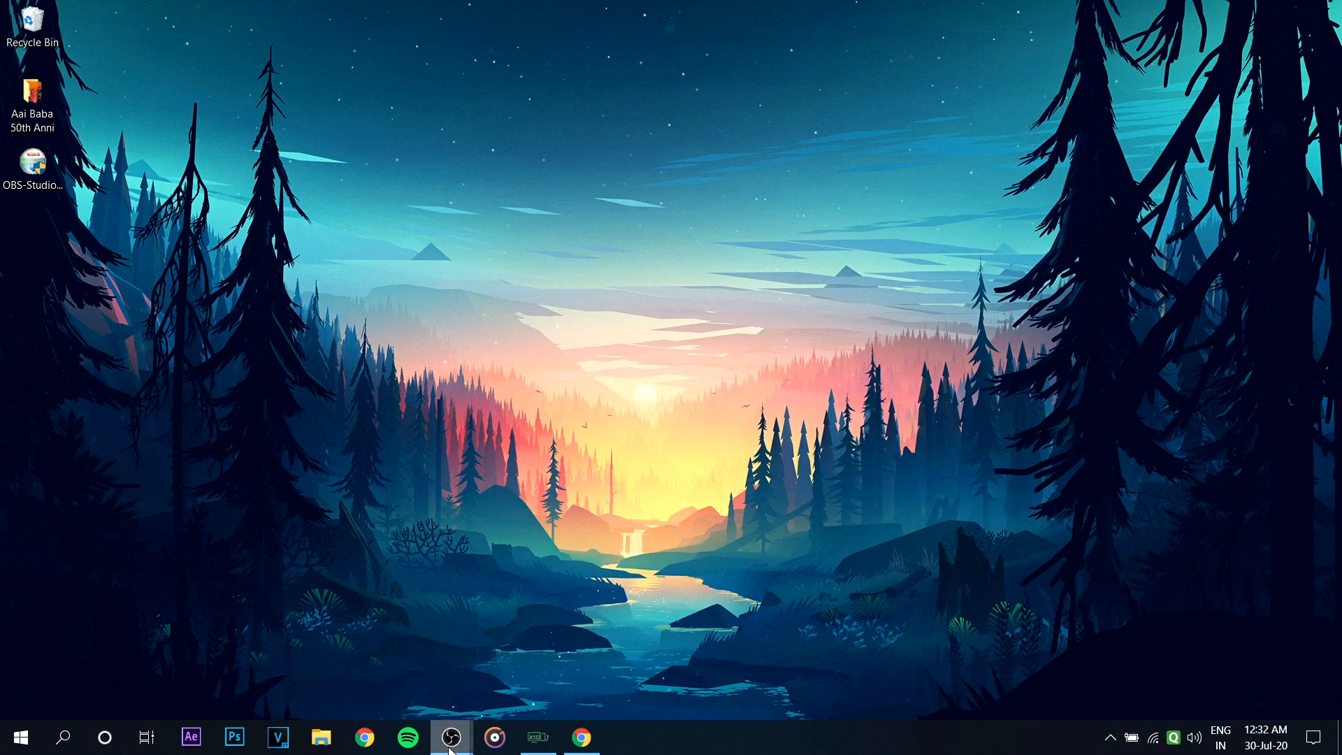
{"action": "mouse_move", "coordinate": [452, 737]}
{"action": "left_click", "coordinate": [374, 660]}
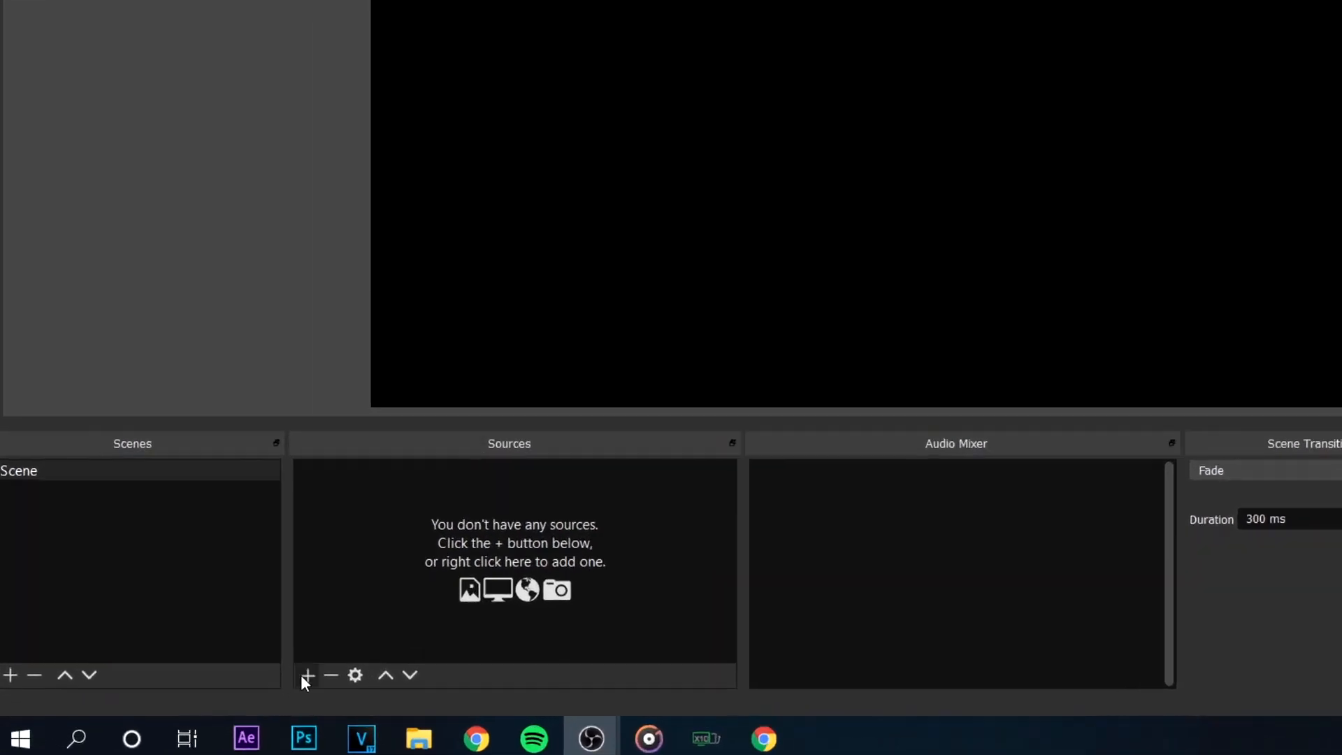
- Examine the list of source types from Audio Input Capture to the deprecated text source without adding any
{"action": "left_click", "coordinate": [236, 689]}
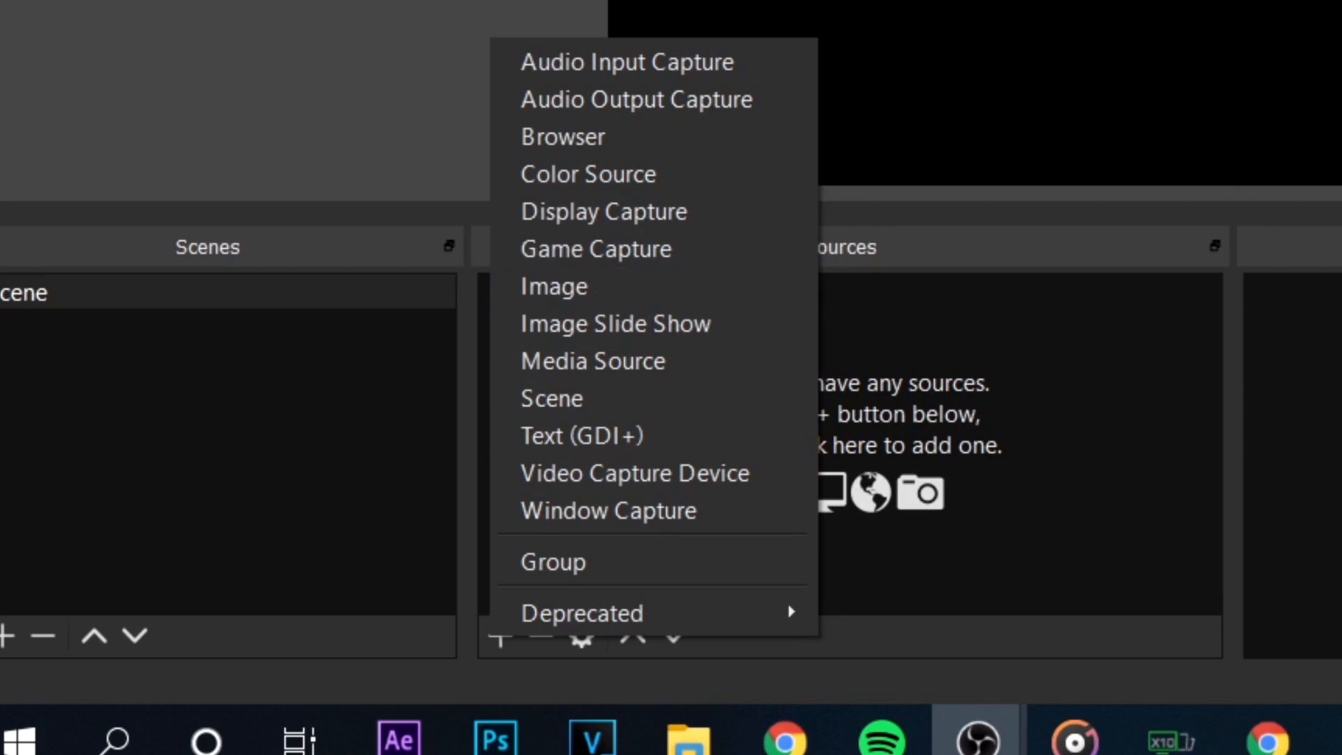
{"action": "key", "text": "Escape"}
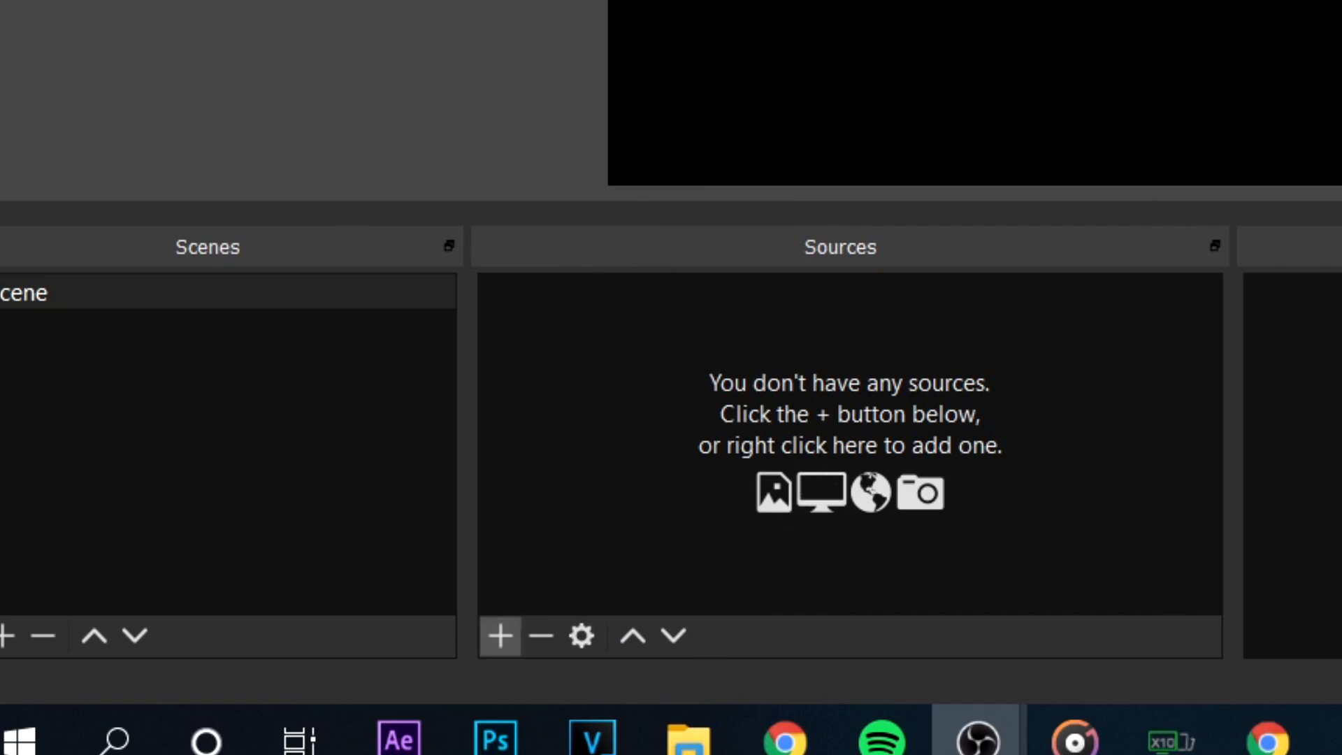
{"action": "left_click", "coordinate": [511, 629]}
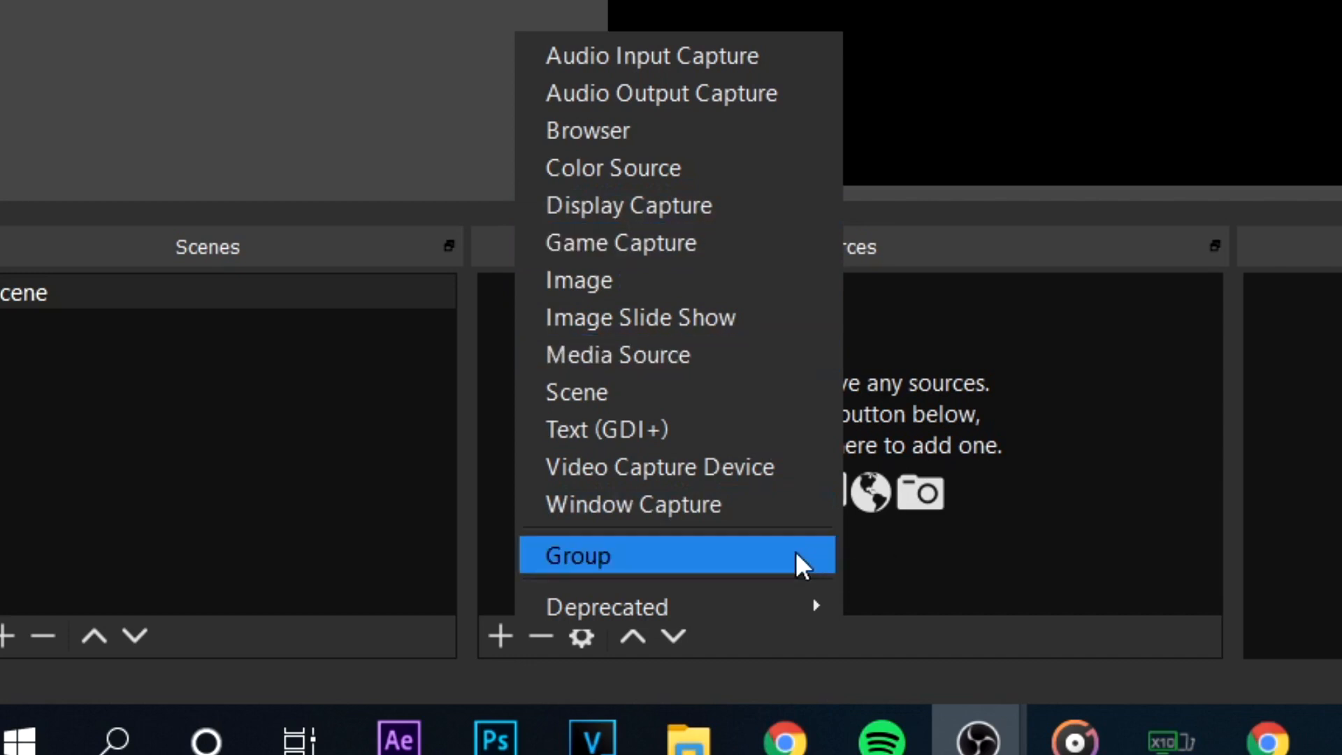
{"action": "mouse_move", "coordinate": [769, 612]}
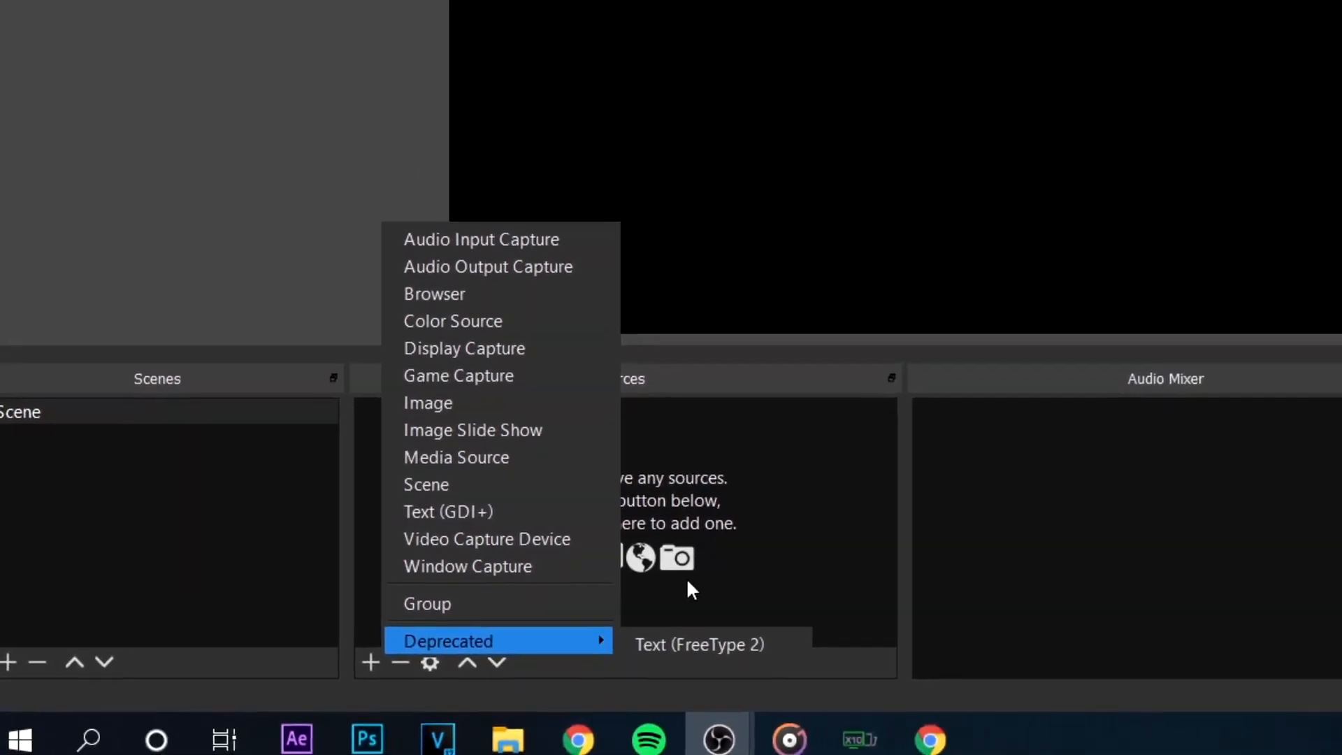
{"action": "left_click", "coordinate": [713, 559]}
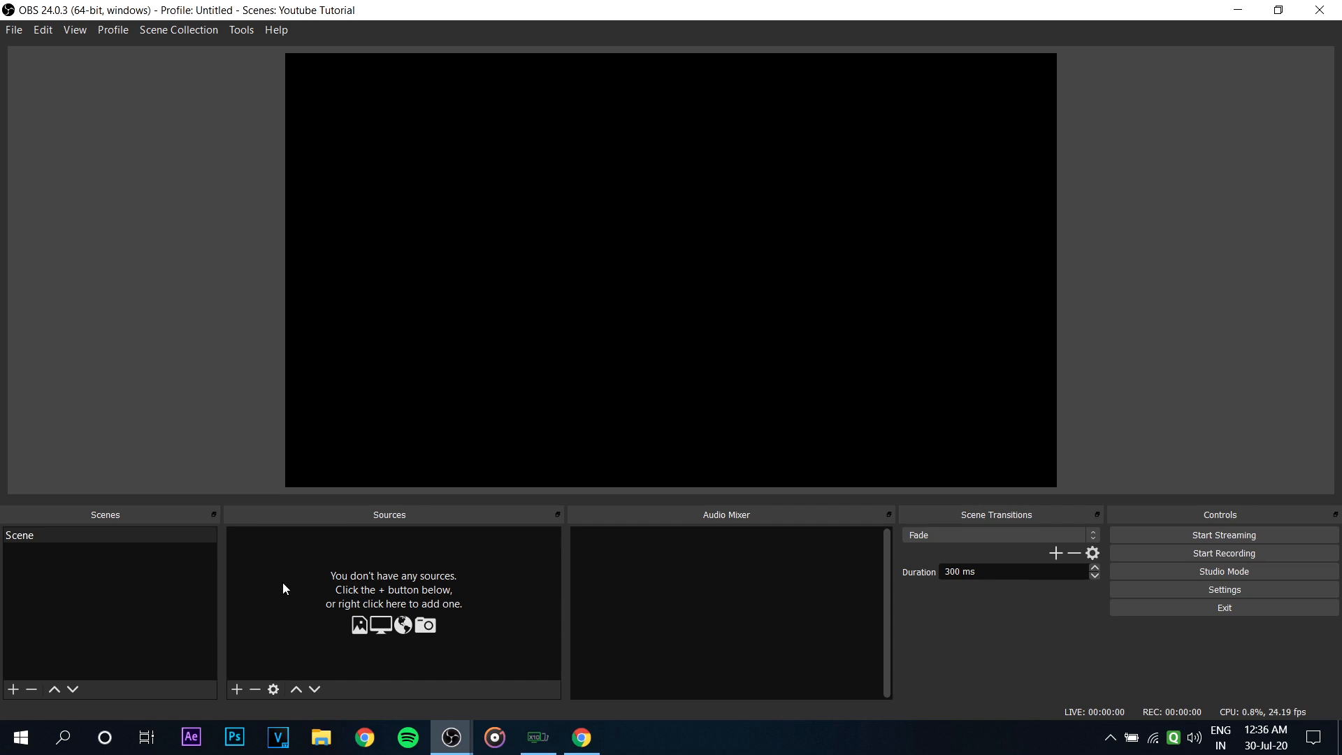
- Try to delete the only existing scene, named Scene, from the collection
{"action": "left_click", "coordinate": [19, 537]}
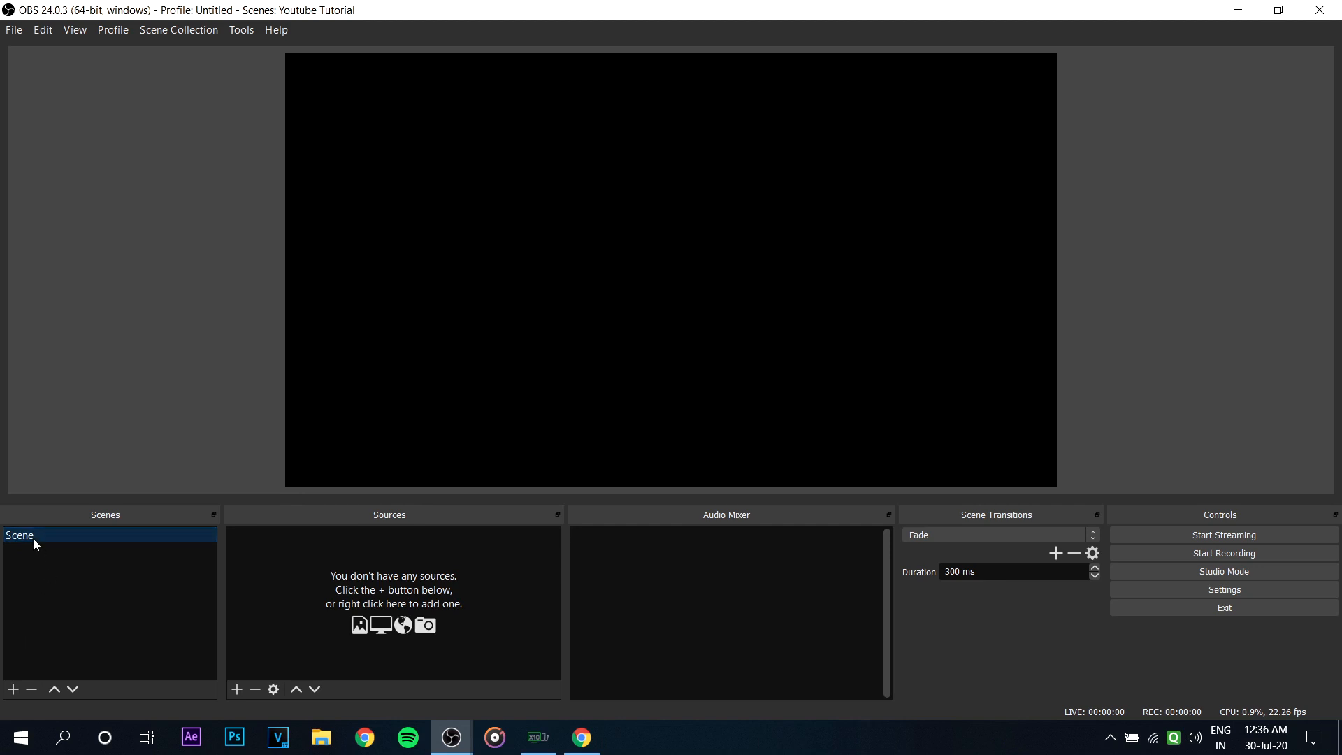
{"action": "key", "text": "Delete"}
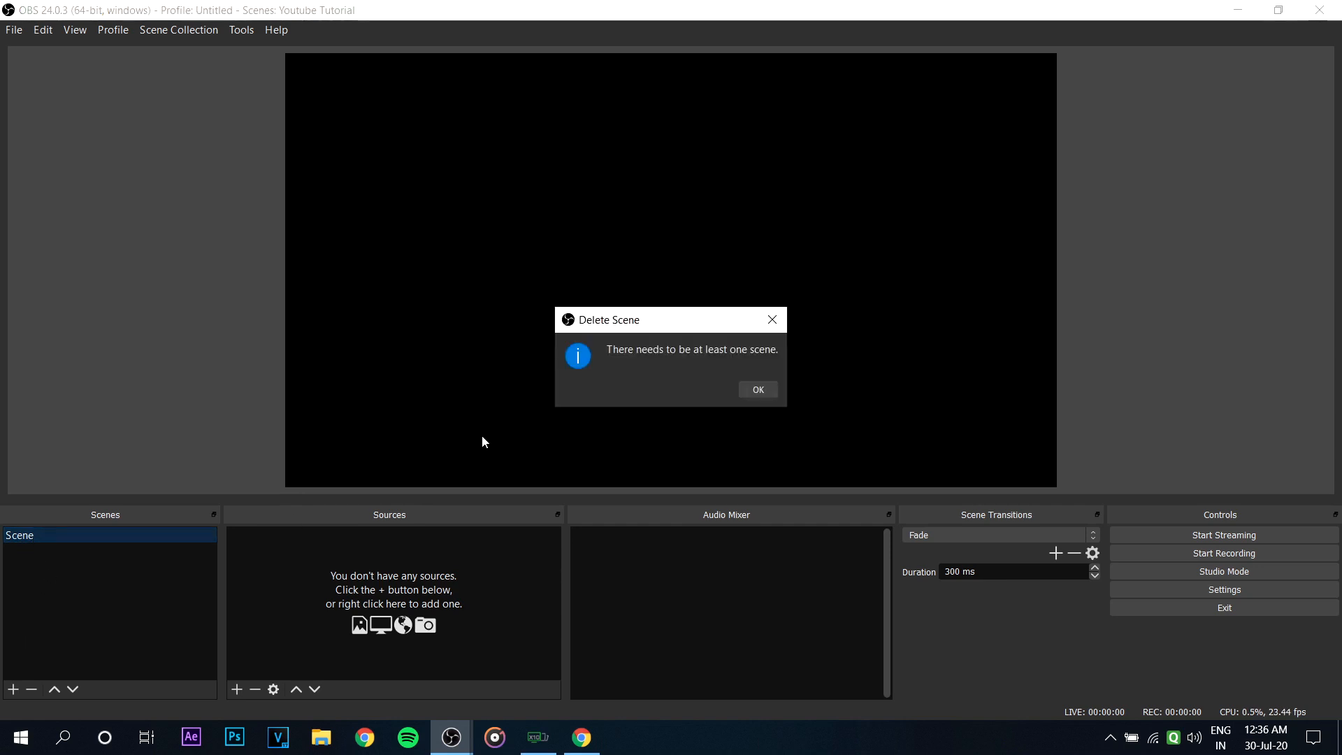
{"action": "left_click", "coordinate": [755, 391]}
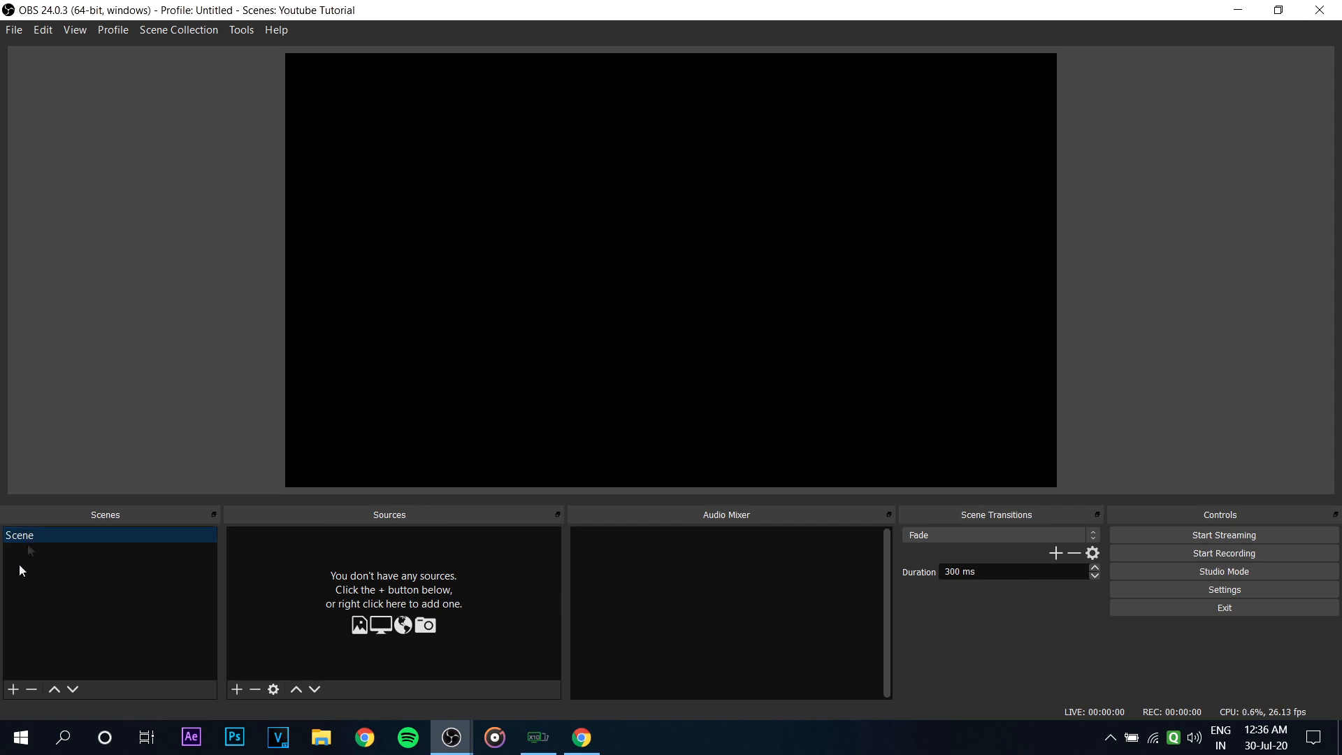
- Add a new scene named Display Capture to the Youtube Tutorial collection
{"action": "left_click", "coordinate": [13, 689]}
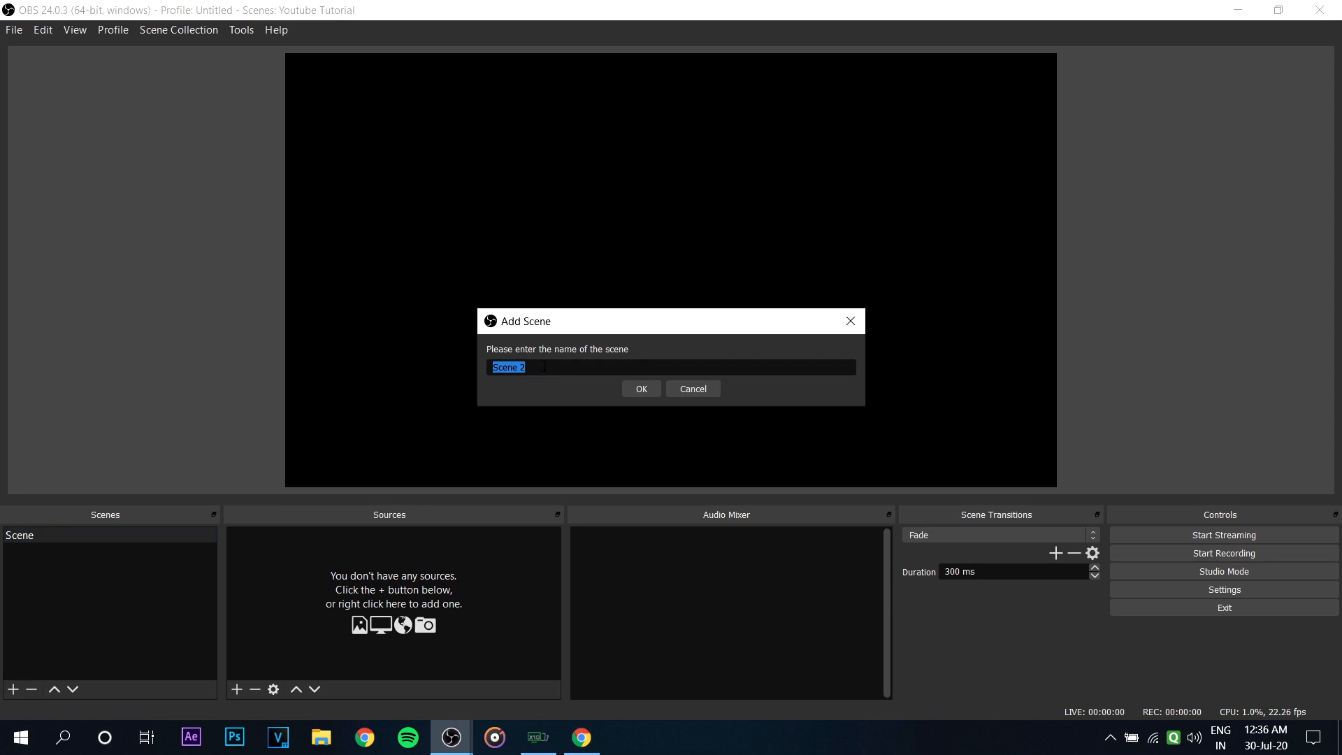
{"action": "type", "text": "Dispola"}
{"action": "key", "text": "BackSpace"}
{"action": "key", "text": "BackSpace"}
{"action": "type", "text": "lay Capture."}
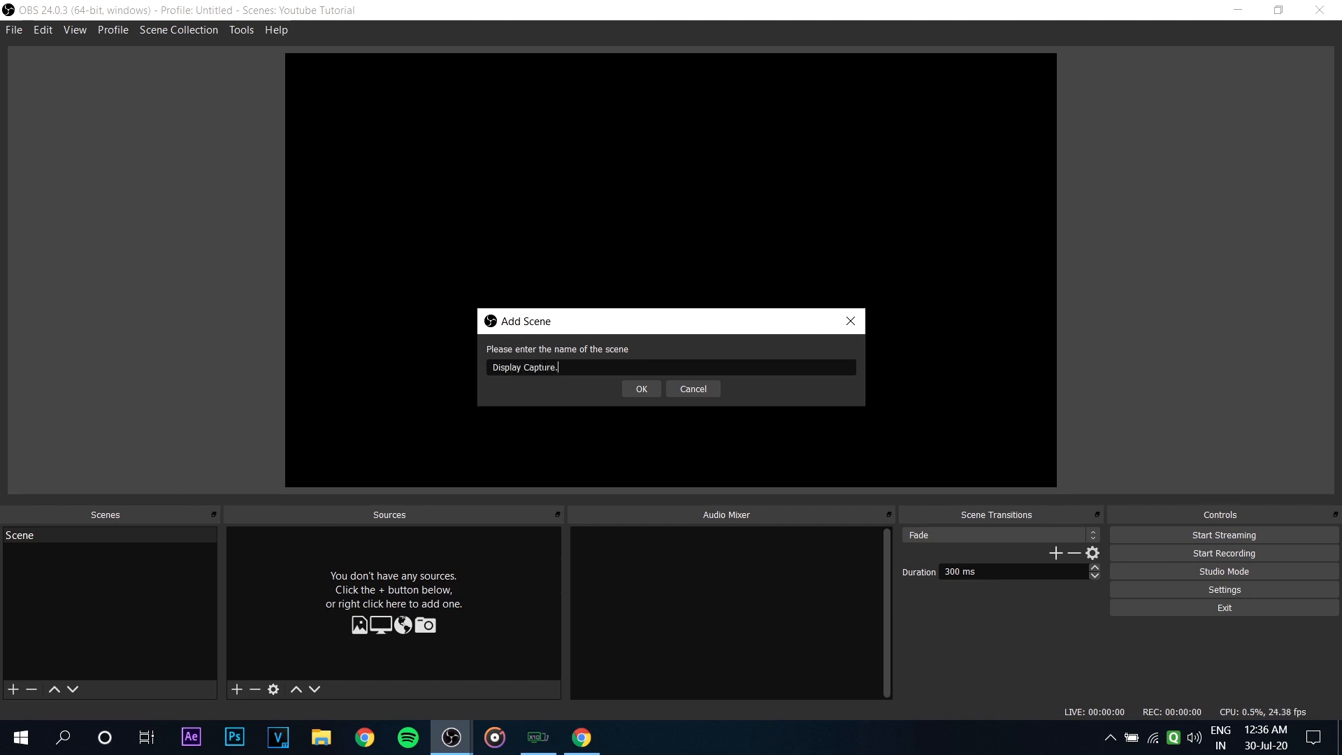
{"action": "left_click", "coordinate": [647, 387]}
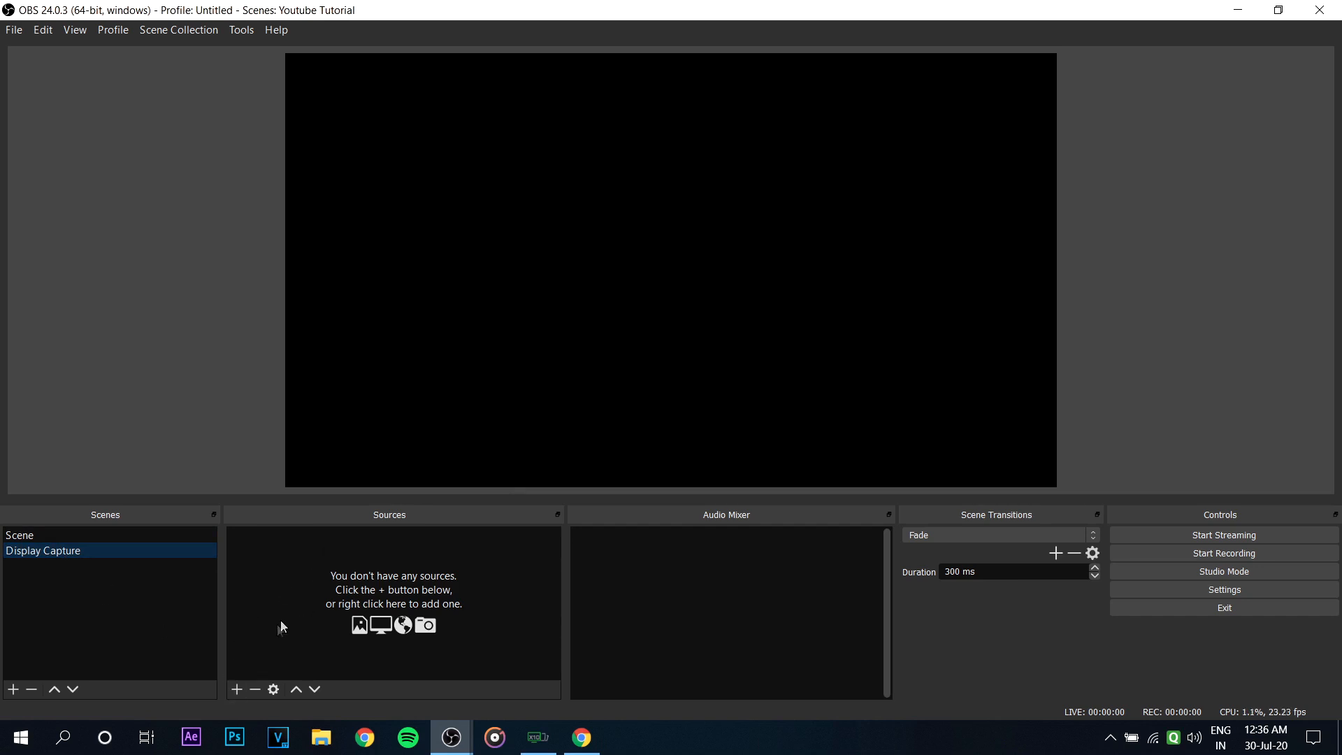
- Add a new Display Capture source named Monitor Display to the Display Capture scene
{"action": "left_click", "coordinate": [238, 688]}
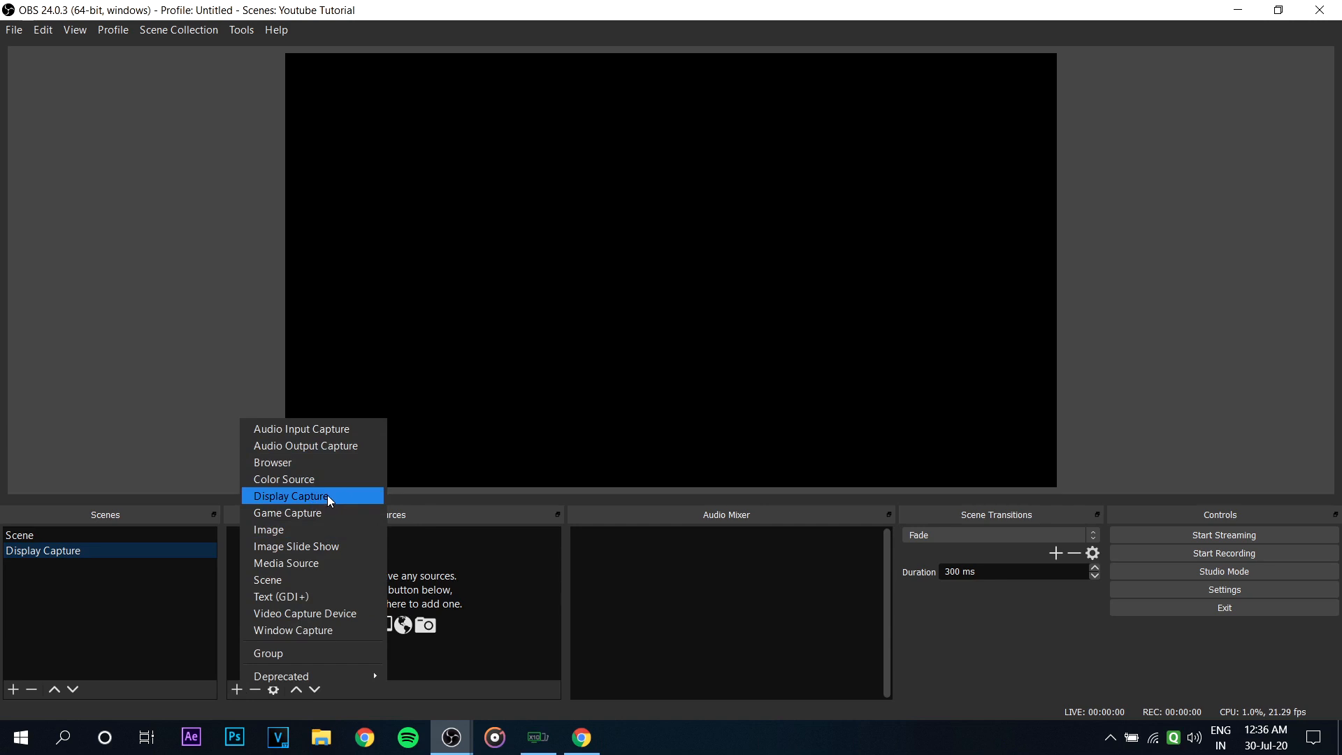
{"action": "left_click", "coordinate": [291, 496]}
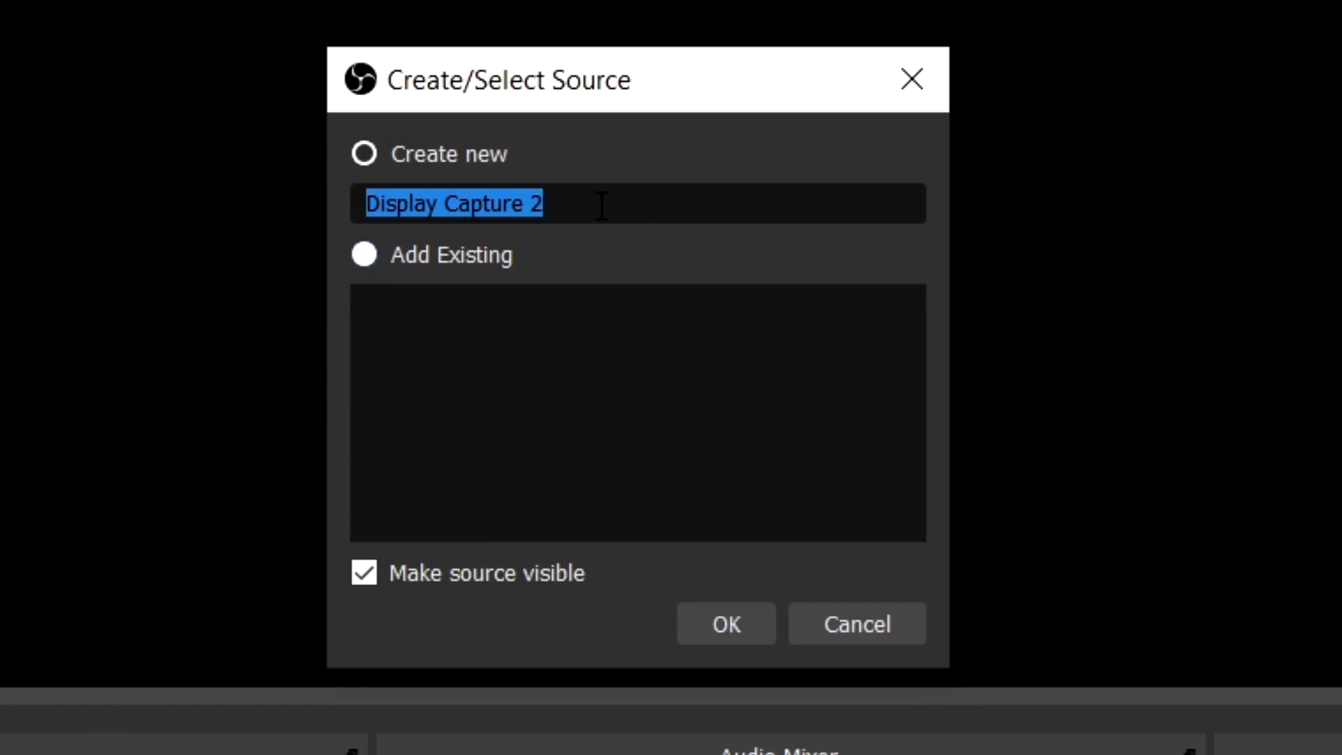
{"action": "left_click", "coordinate": [602, 205]}
{"action": "key", "text": "BackSpace"}
{"action": "key", "text": "BackSpace"}
{"action": "key", "text": "BackSpace"}
{"action": "key", "text": "BackSpace"}
{"action": "key", "text": "BackSpace"}
{"action": "key", "text": "BackSpace"}
{"action": "key", "text": "BackSpace"}
{"action": "key", "text": "BackSpace"}
{"action": "key", "text": "BackSpace"}
{"action": "key", "text": "BackSpace"}
{"action": "key", "text": "BackSpace"}
{"action": "key", "text": "BackSpace"}
{"action": "key", "text": "BackSpace"}
{"action": "key", "text": "BackSpace"}
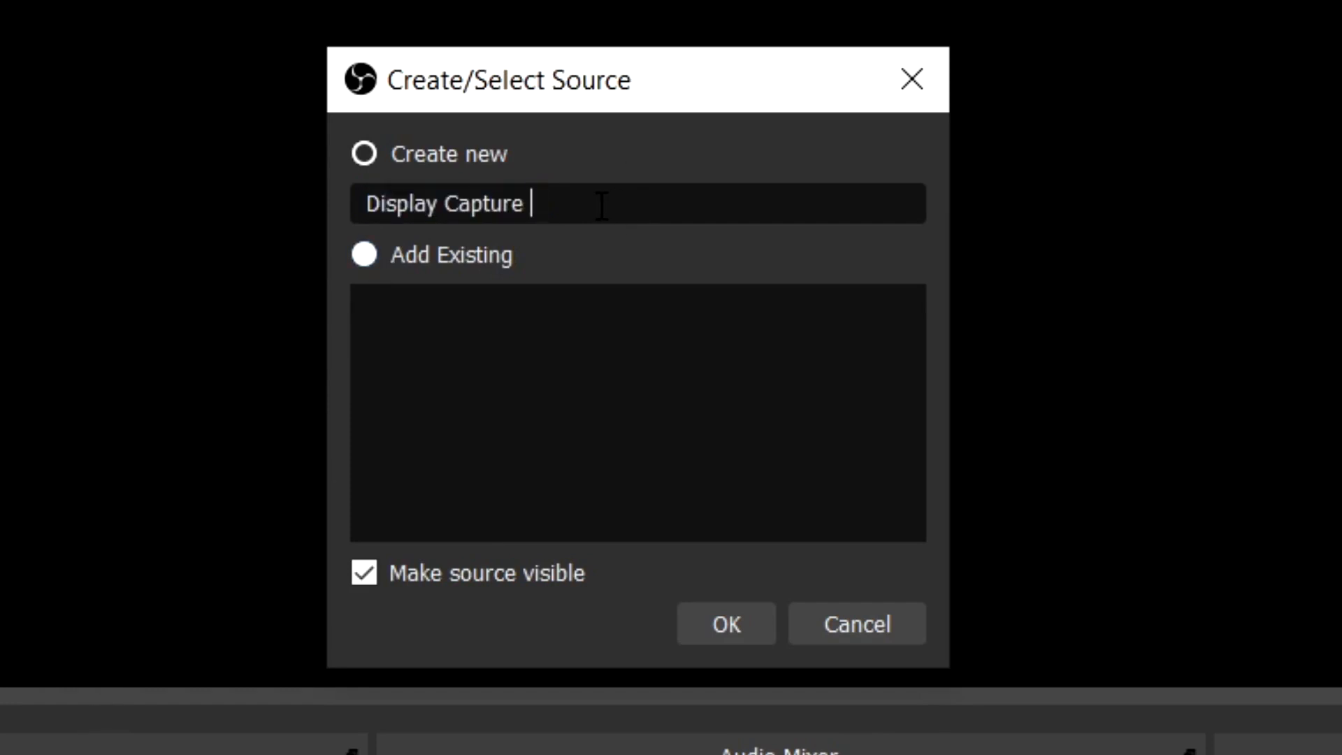
{"action": "type", "text": "Mon"}
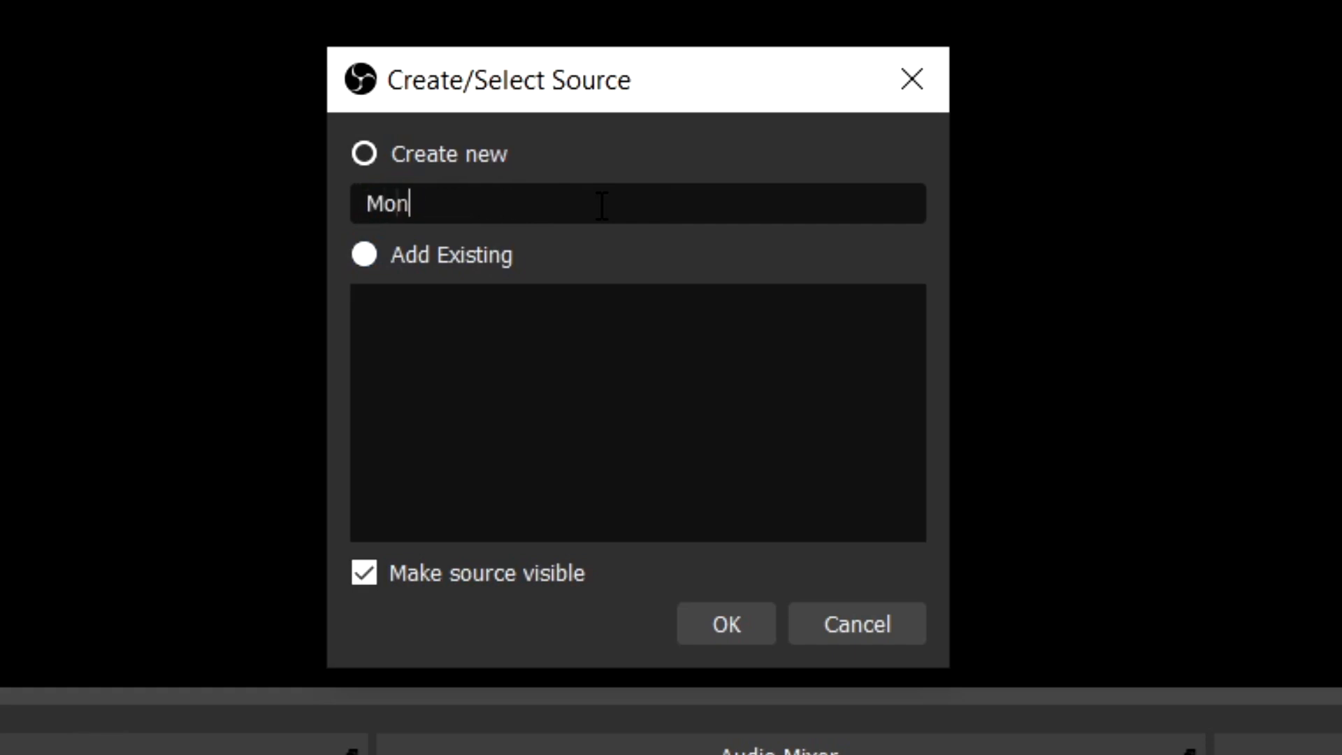
{"action": "type", "text": "itor Display"}
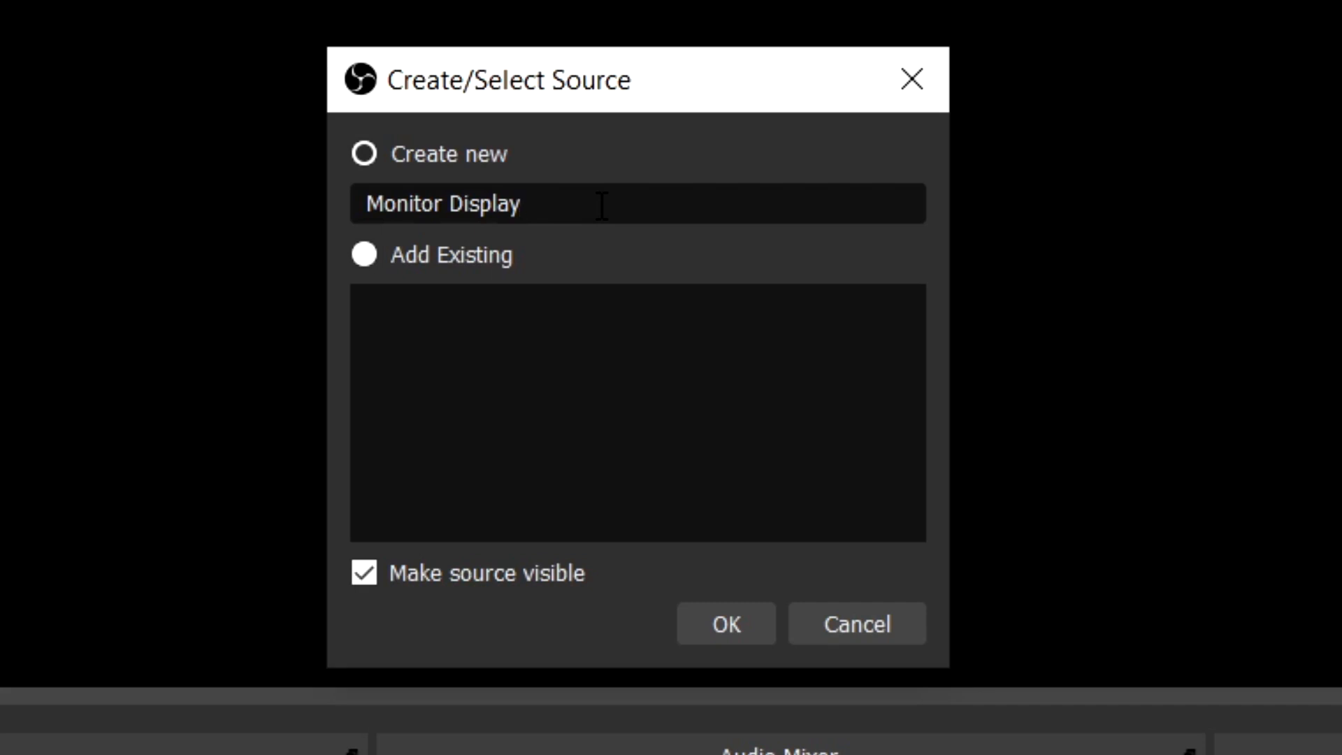
{"action": "left_click", "coordinate": [746, 622]}
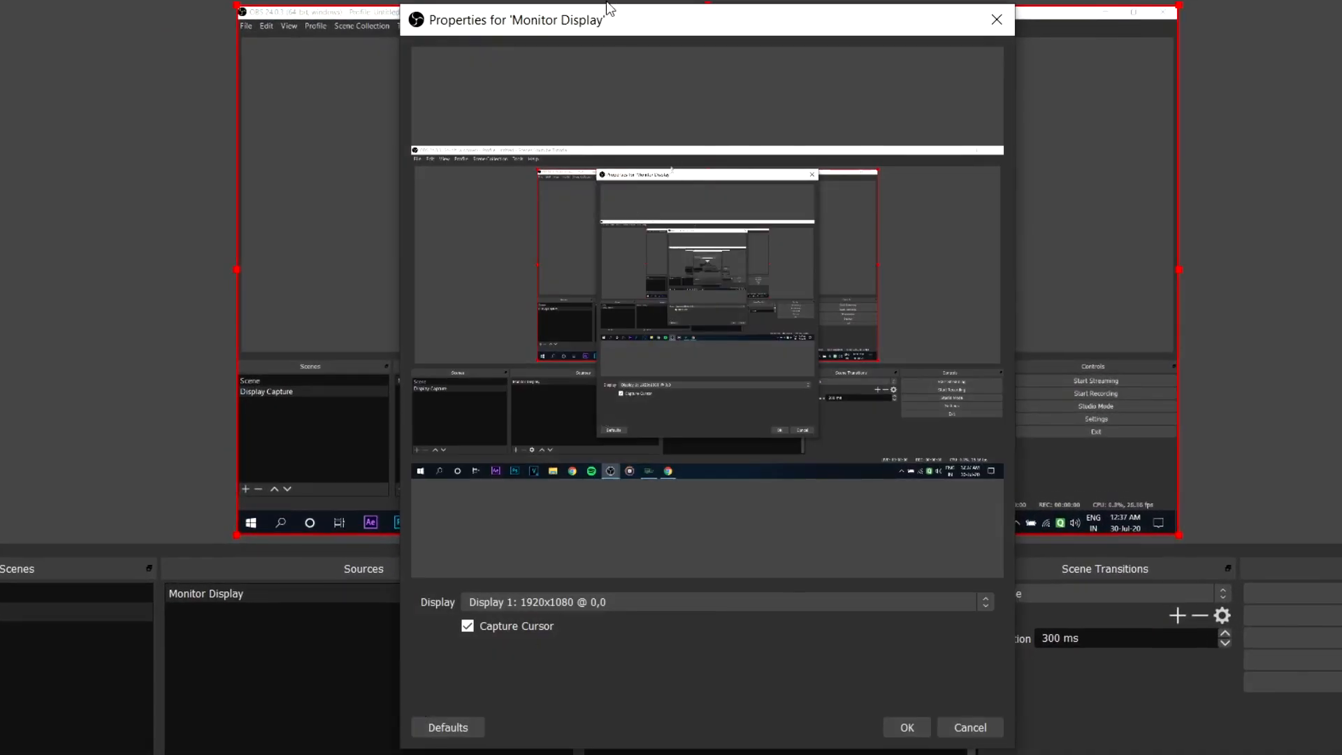
- Keep Display 1 as the captured display for Monitor Display, try turning cursor capture off and on, and accept the properties with it enabled
{"action": "left_click_drag", "start_coordinate": [608, 8], "coordinate": [628, 85]}
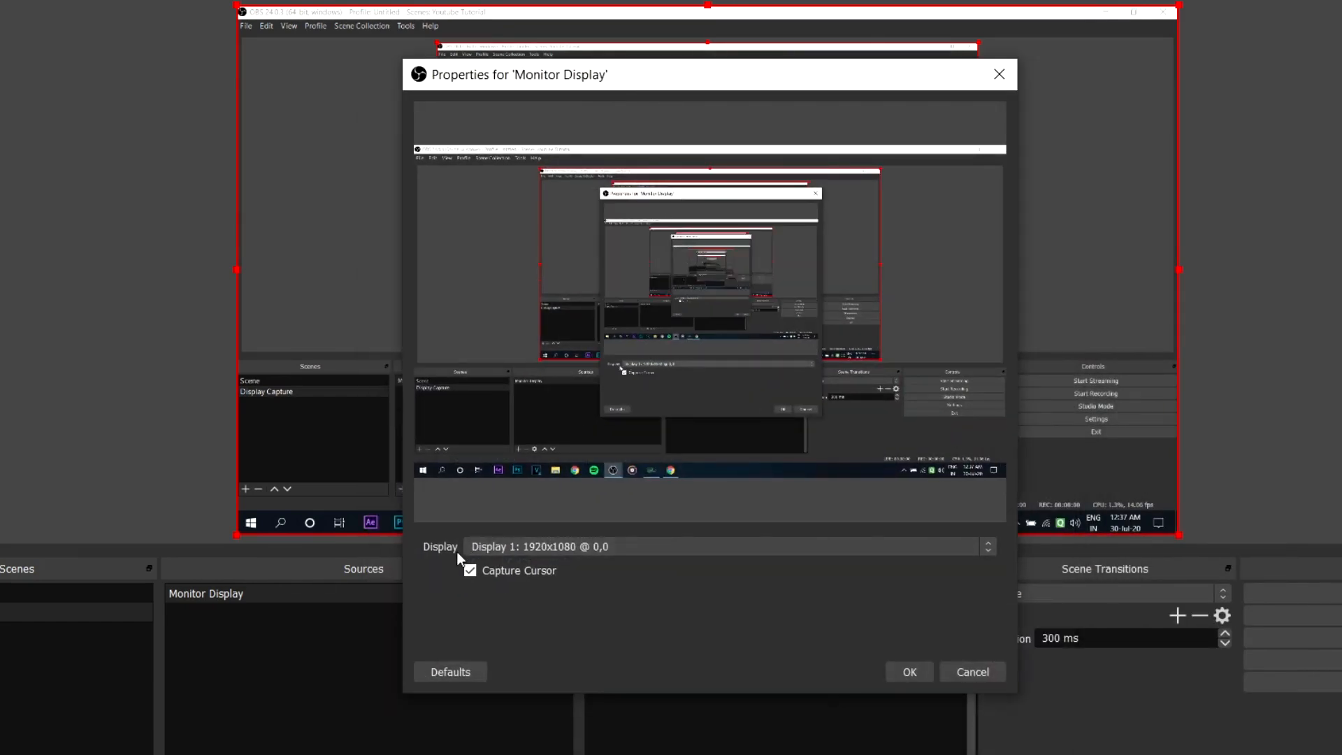
{"action": "left_click", "coordinate": [500, 548]}
{"action": "left_click", "coordinate": [500, 552]}
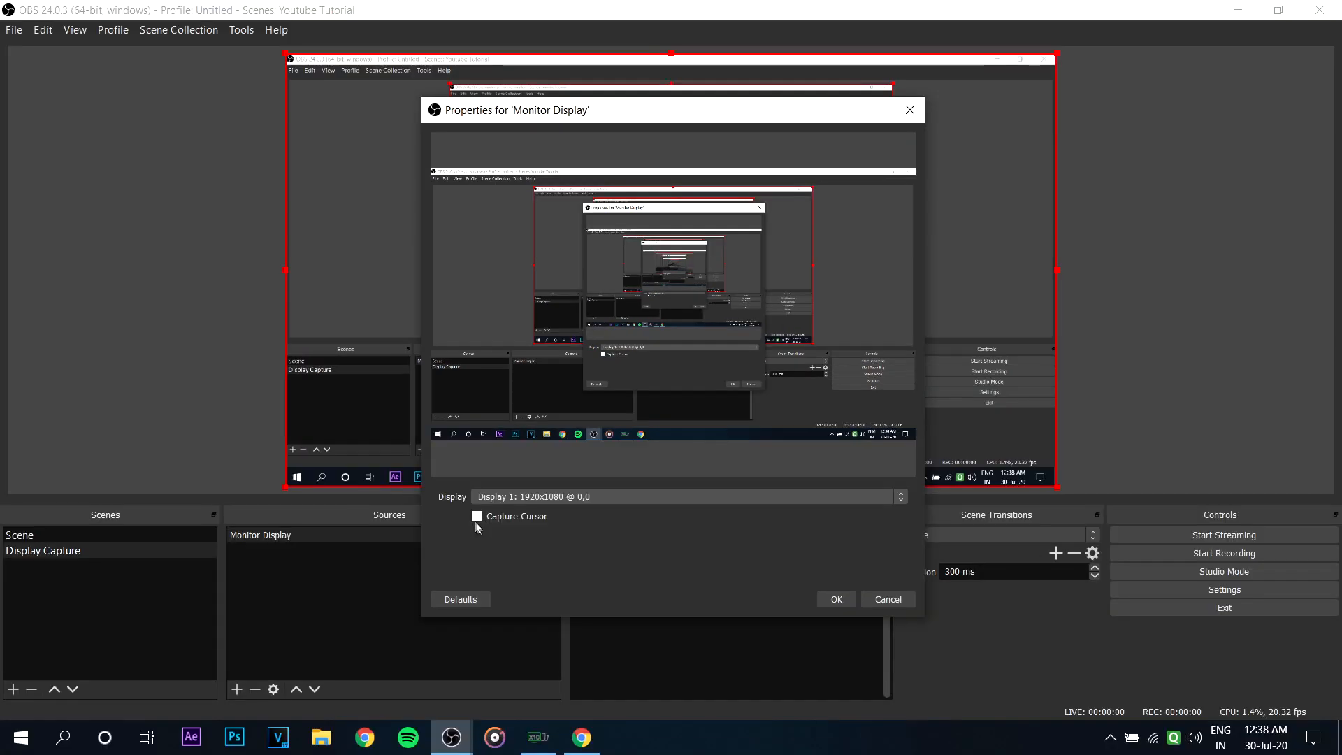
{"action": "left_click", "coordinate": [472, 571]}
{"action": "left_click_drag", "start_coordinate": [623, 110], "coordinate": [965, 114]}
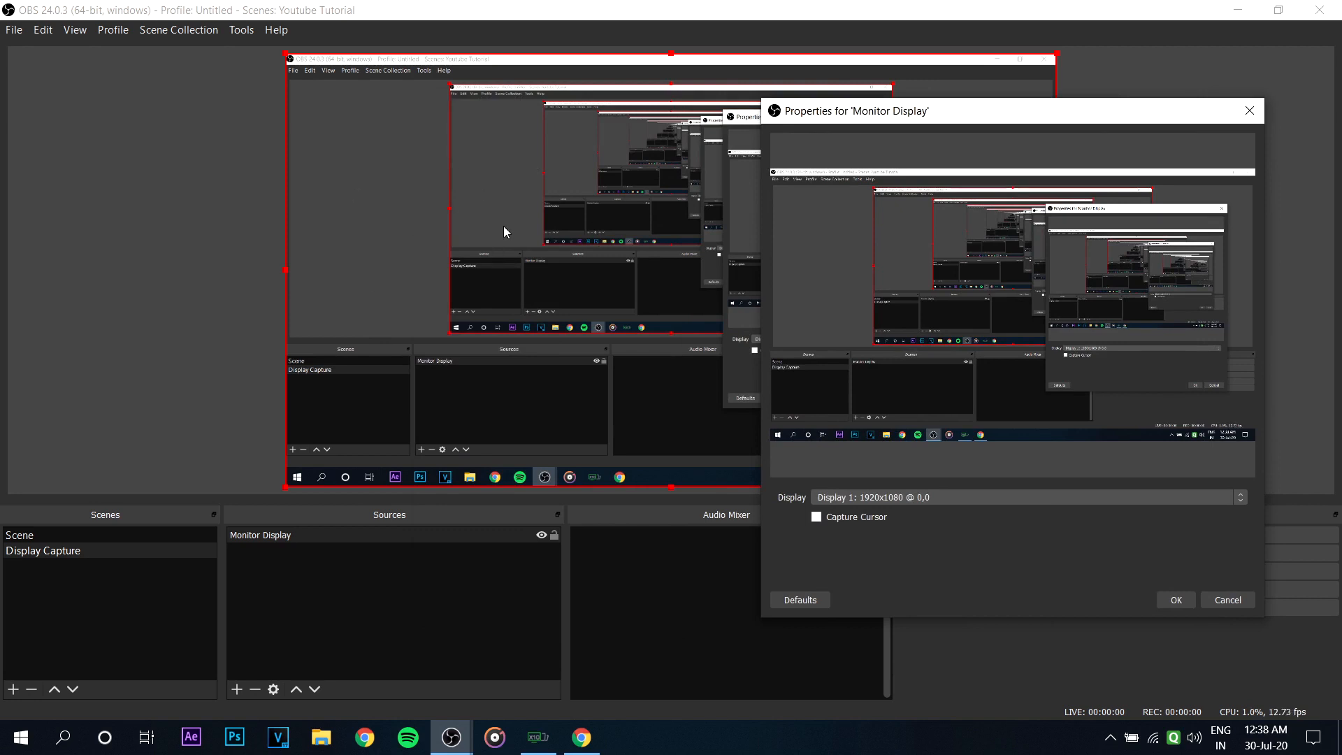
{"action": "left_click", "coordinate": [816, 517]}
{"action": "left_click", "coordinate": [1177, 600]}
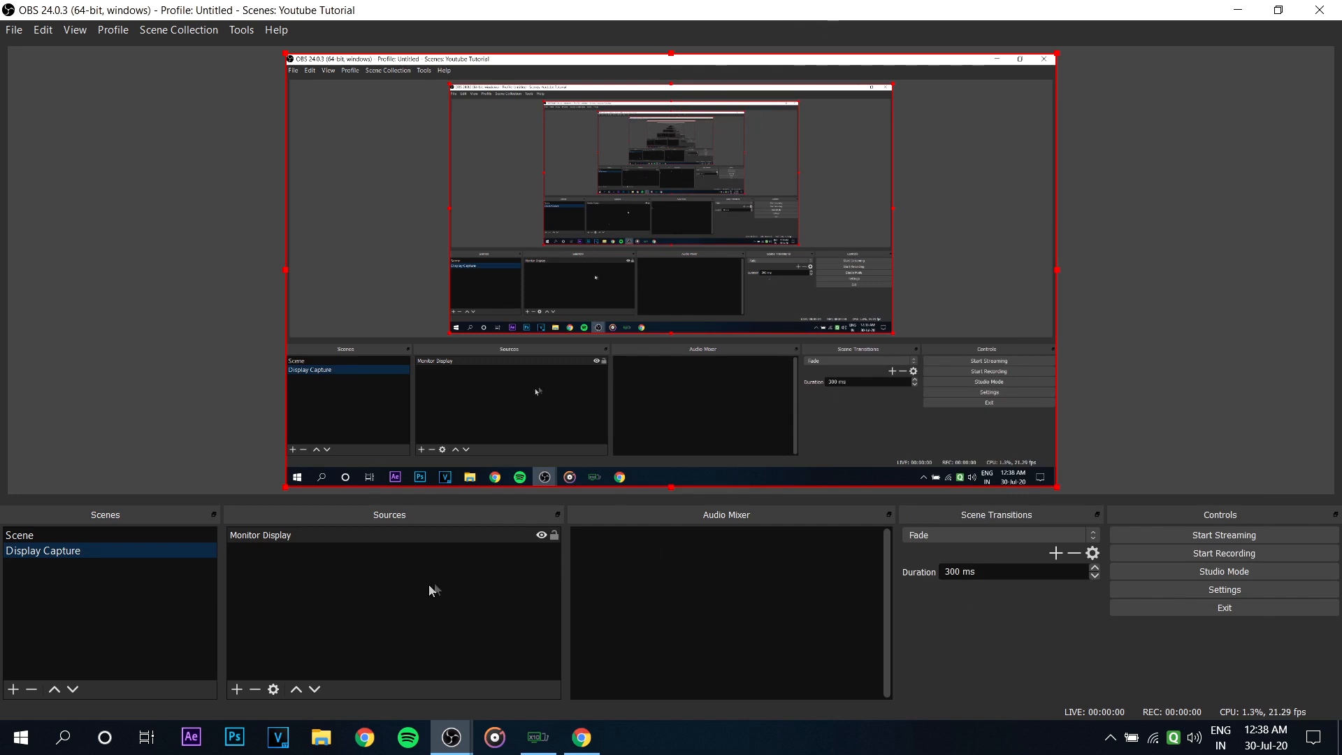
{"action": "left_click", "coordinate": [448, 590]}
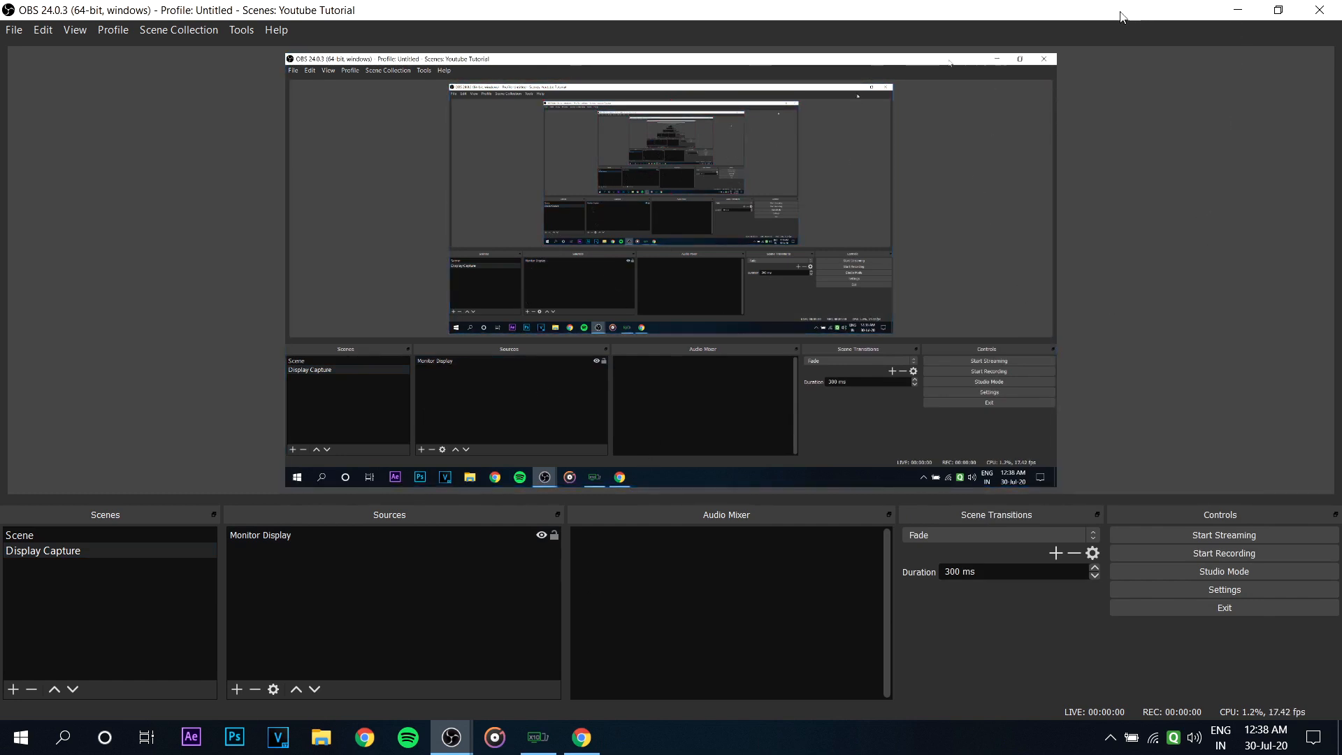
- Shrink and minimise the OBS window to view the desktop being captured, and bring it back maximised
{"action": "double_click", "coordinate": [1105, 12]}
{"action": "left_click_drag", "start_coordinate": [1083, 21], "coordinate": [708, 29]}
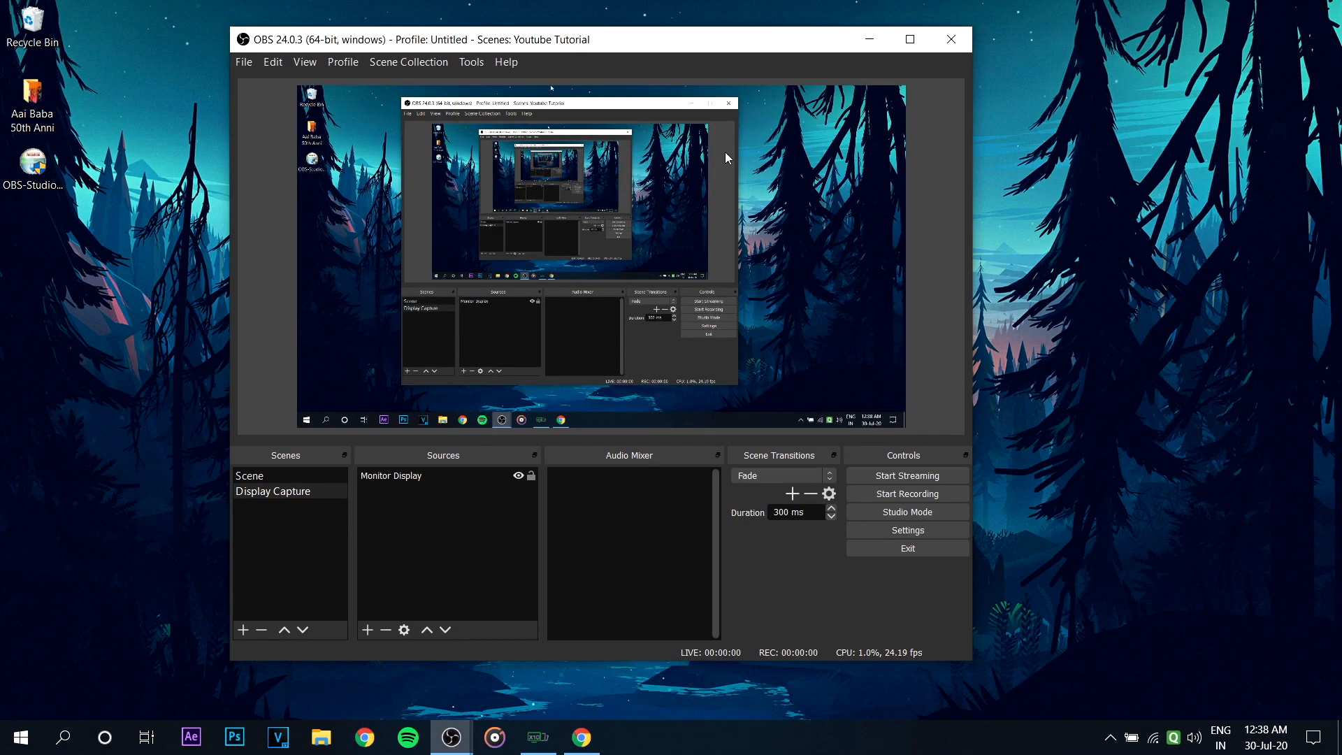
{"action": "left_click", "coordinate": [869, 40]}
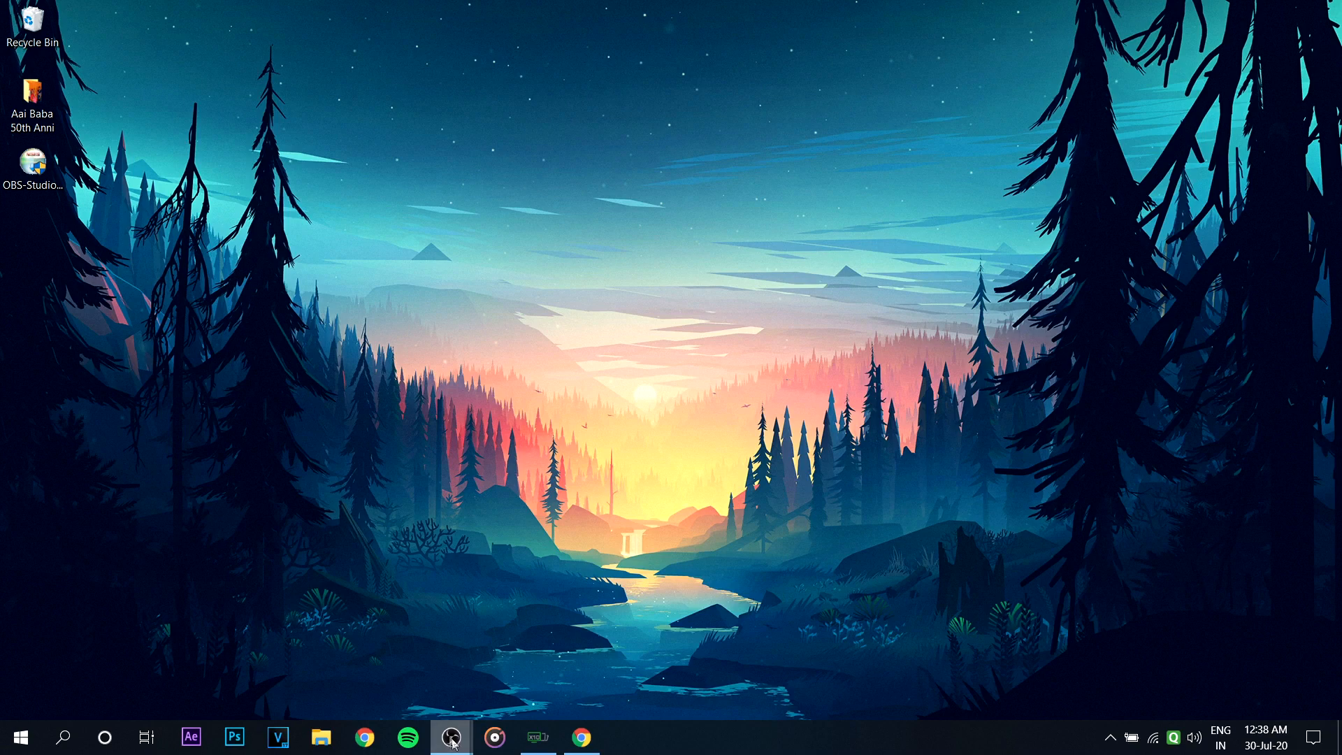
{"action": "mouse_move", "coordinate": [451, 737]}
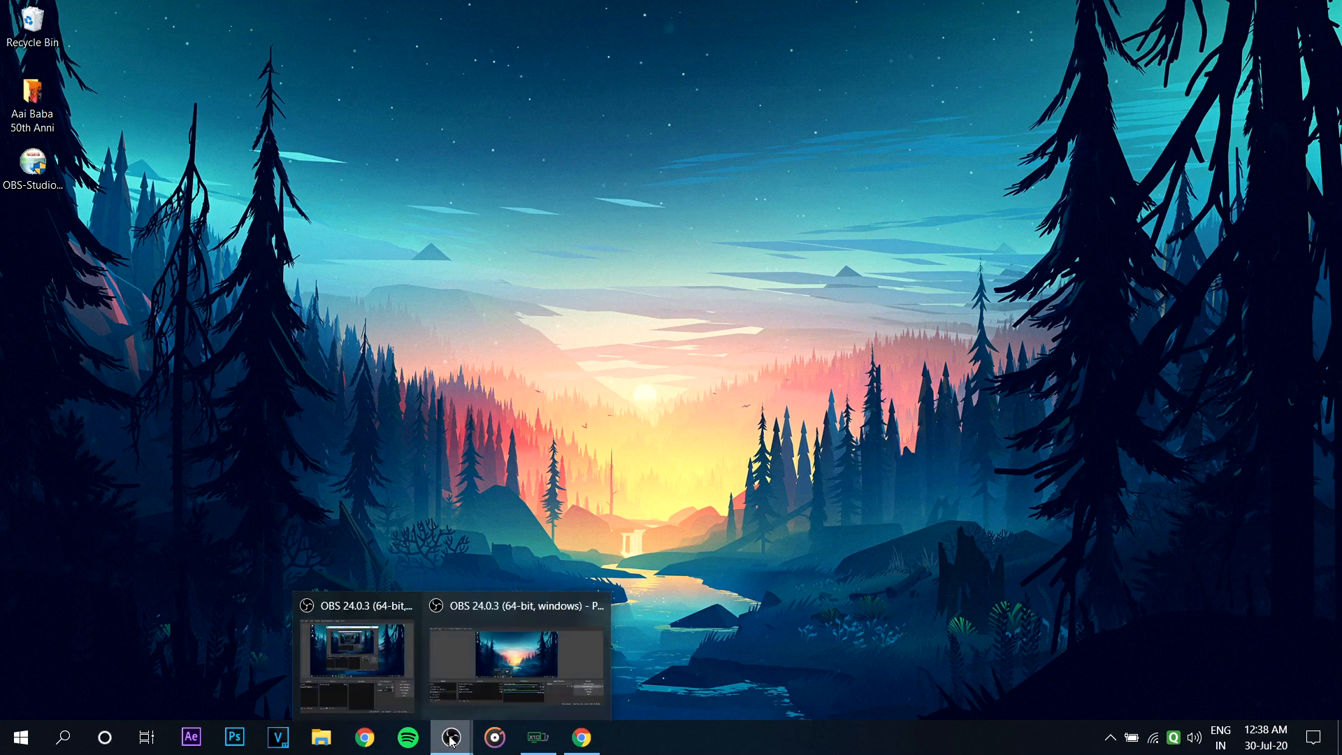
{"action": "left_click", "coordinate": [371, 664]}
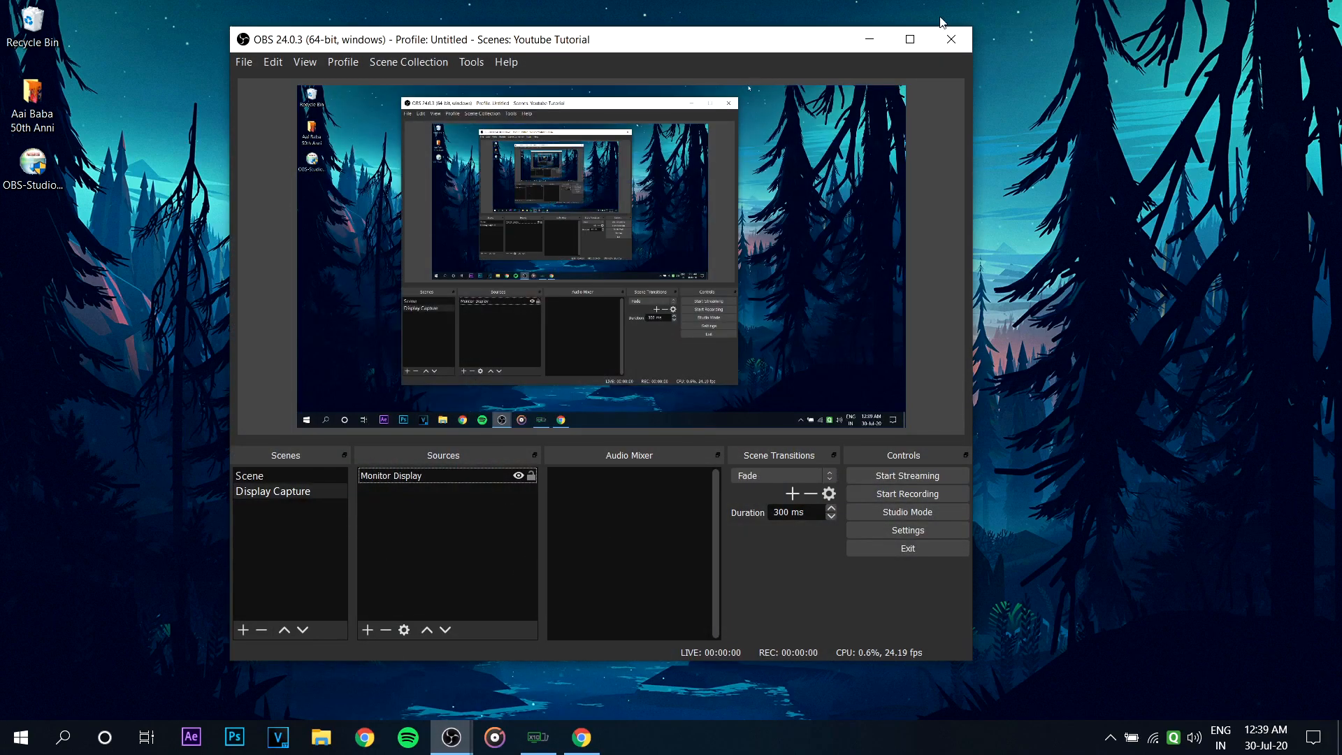
{"action": "left_click", "coordinate": [907, 42]}
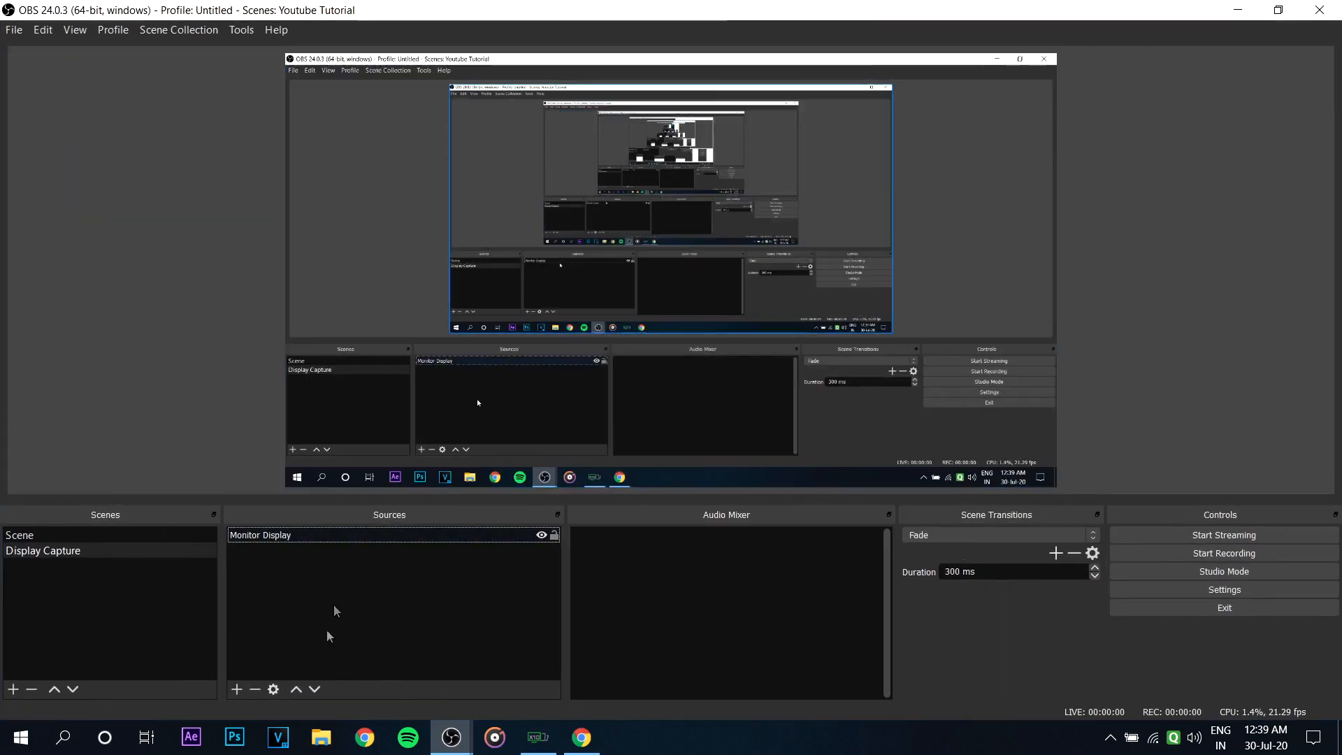
- Add an Audio Output Capture source under its default name, using Speakers (USB PnP Sound Device) as the device
{"action": "left_click", "coordinate": [240, 687]}
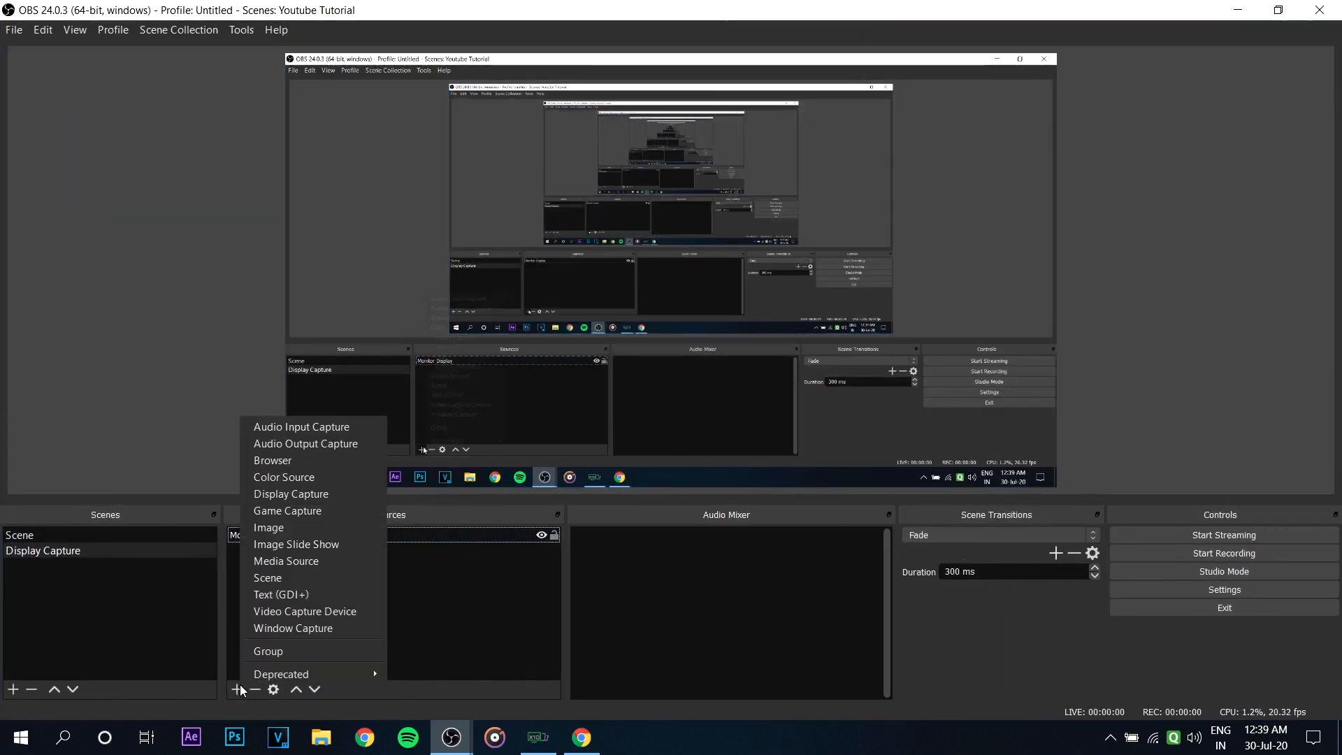
{"action": "left_click", "coordinate": [321, 443]}
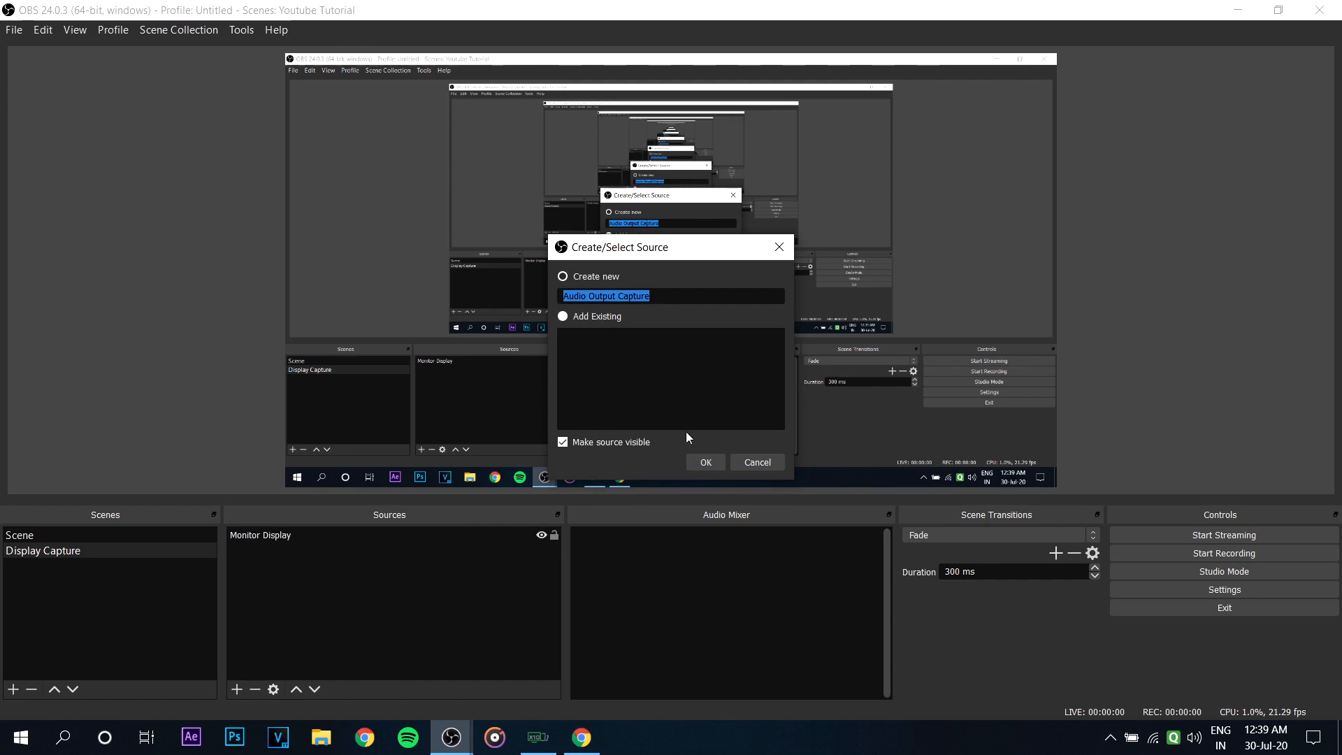
{"action": "left_click", "coordinate": [706, 463]}
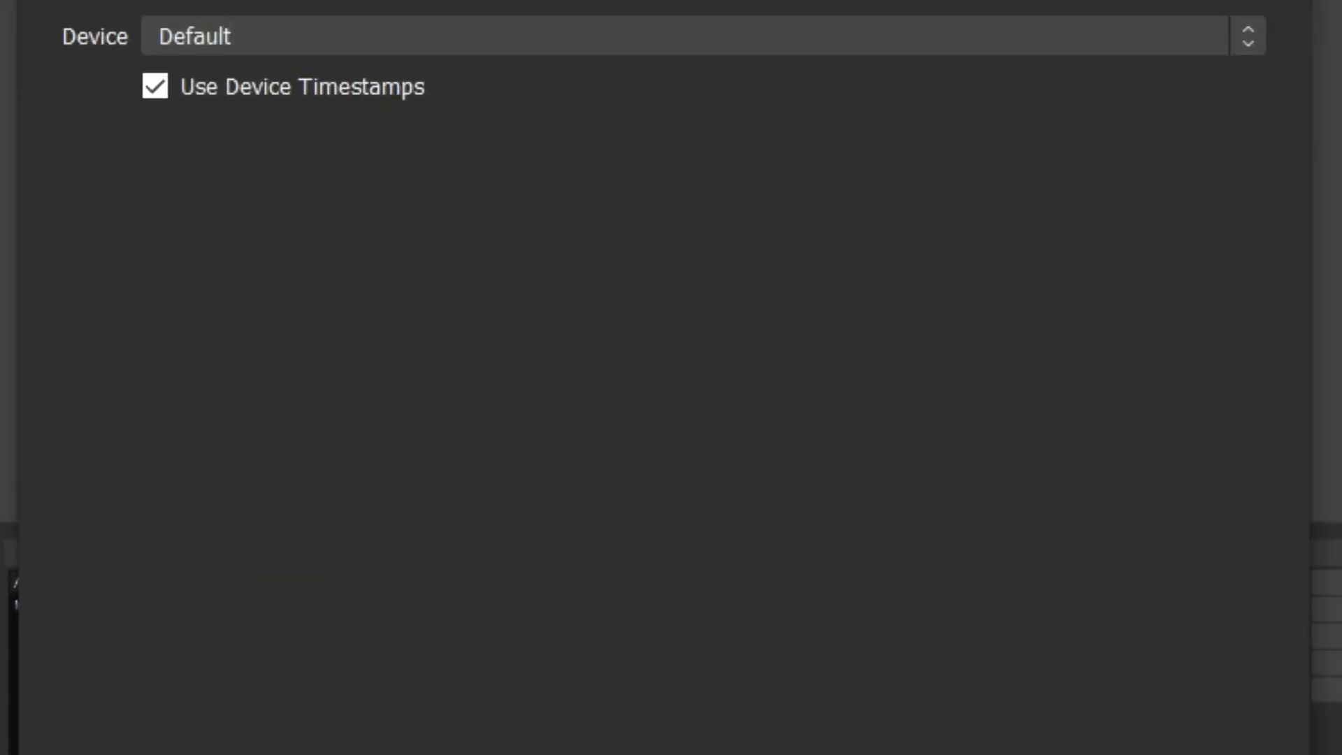
{"action": "left_click", "coordinate": [458, 35]}
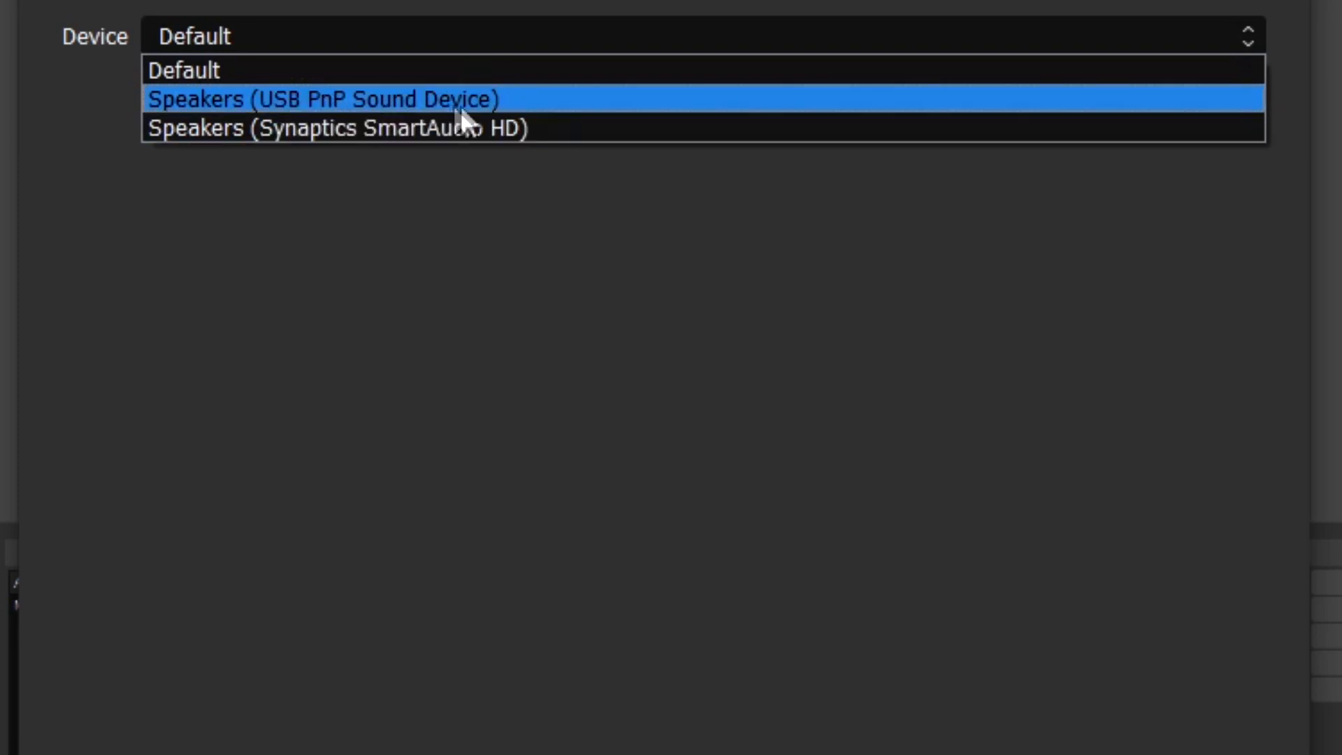
{"action": "left_click", "coordinate": [515, 98]}
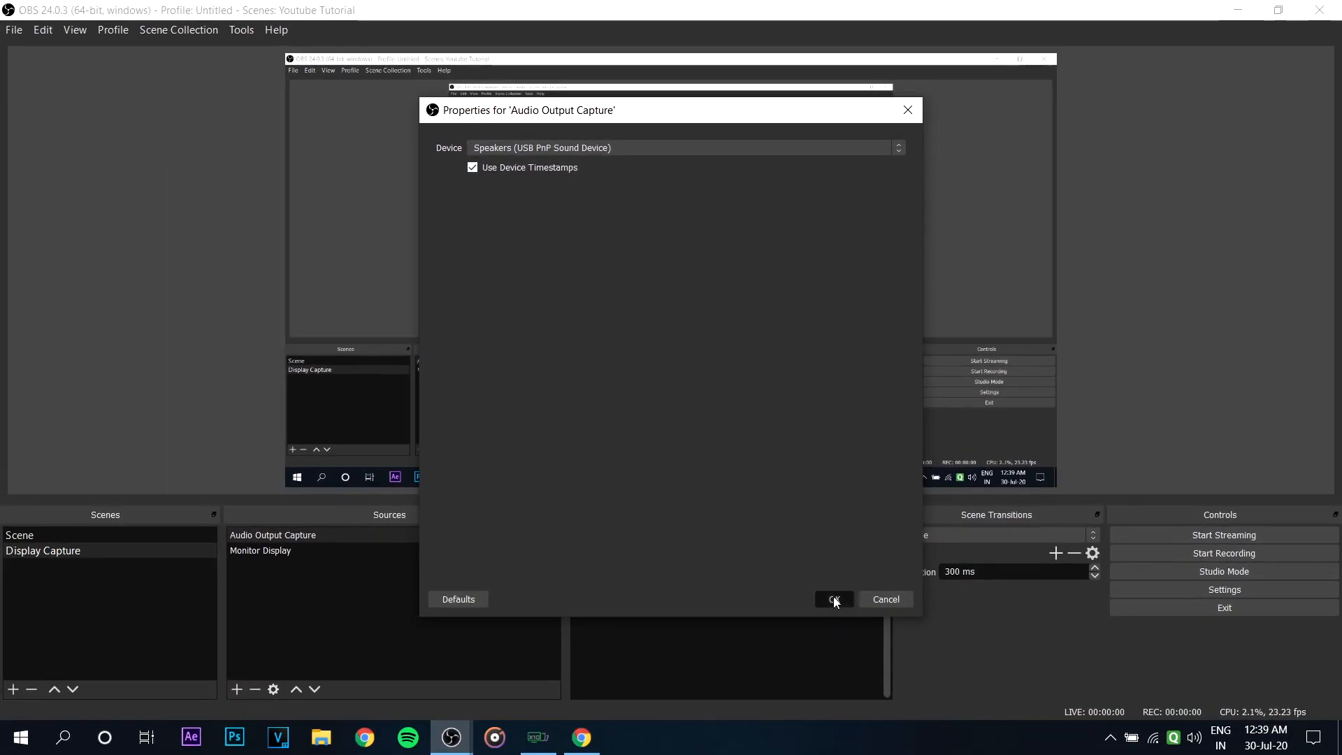
{"action": "left_click", "coordinate": [881, 711]}
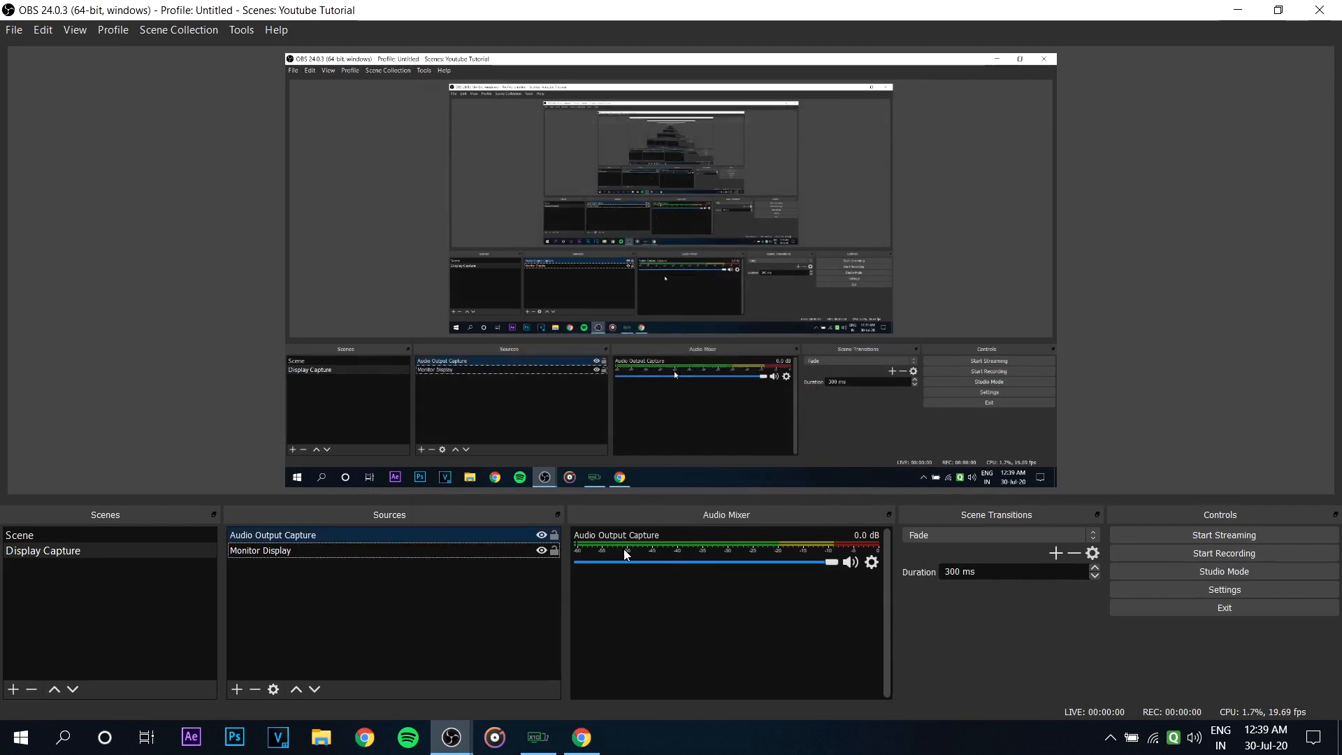
- Check the Windows speaker volume and move the Audio Output Capture source below Monitor Display in the source order
{"action": "left_click", "coordinate": [1195, 738]}
{"action": "left_click", "coordinate": [756, 663]}
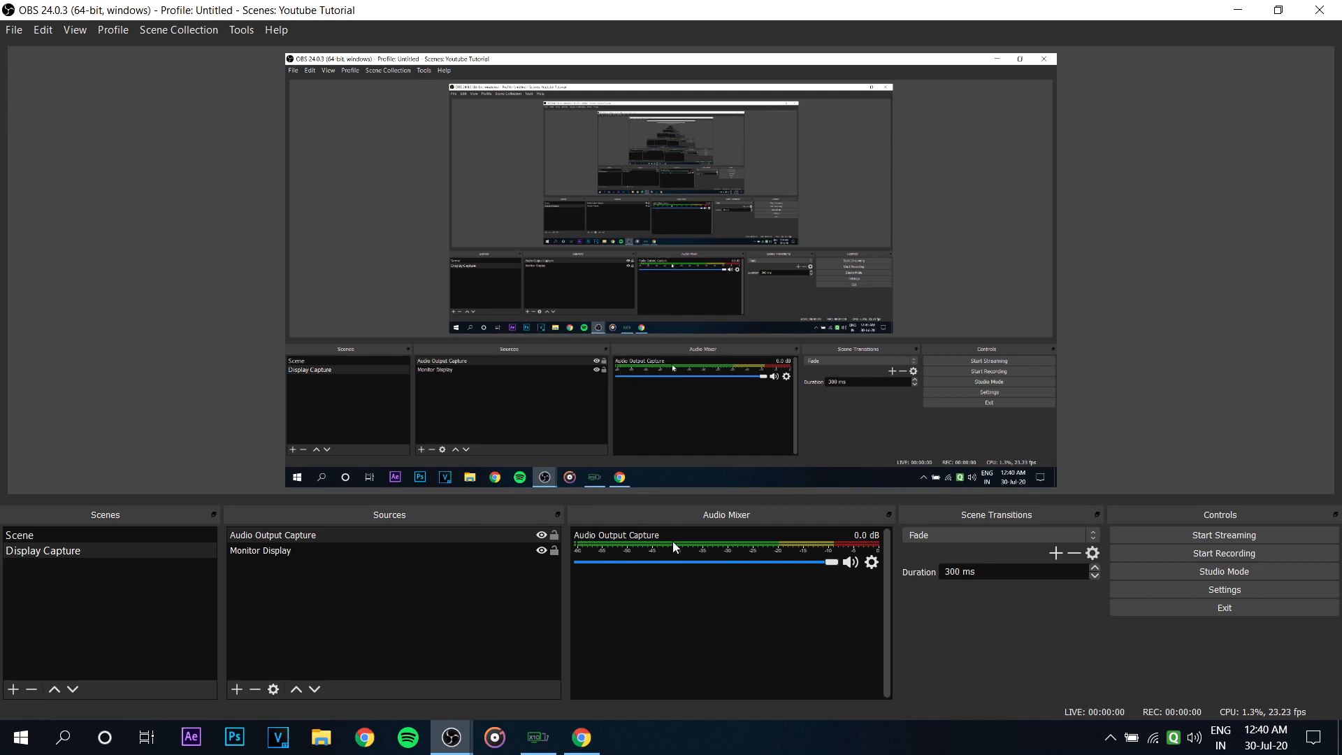
{"action": "left_click", "coordinate": [478, 538]}
{"action": "key", "text": "ctrl+Down"}
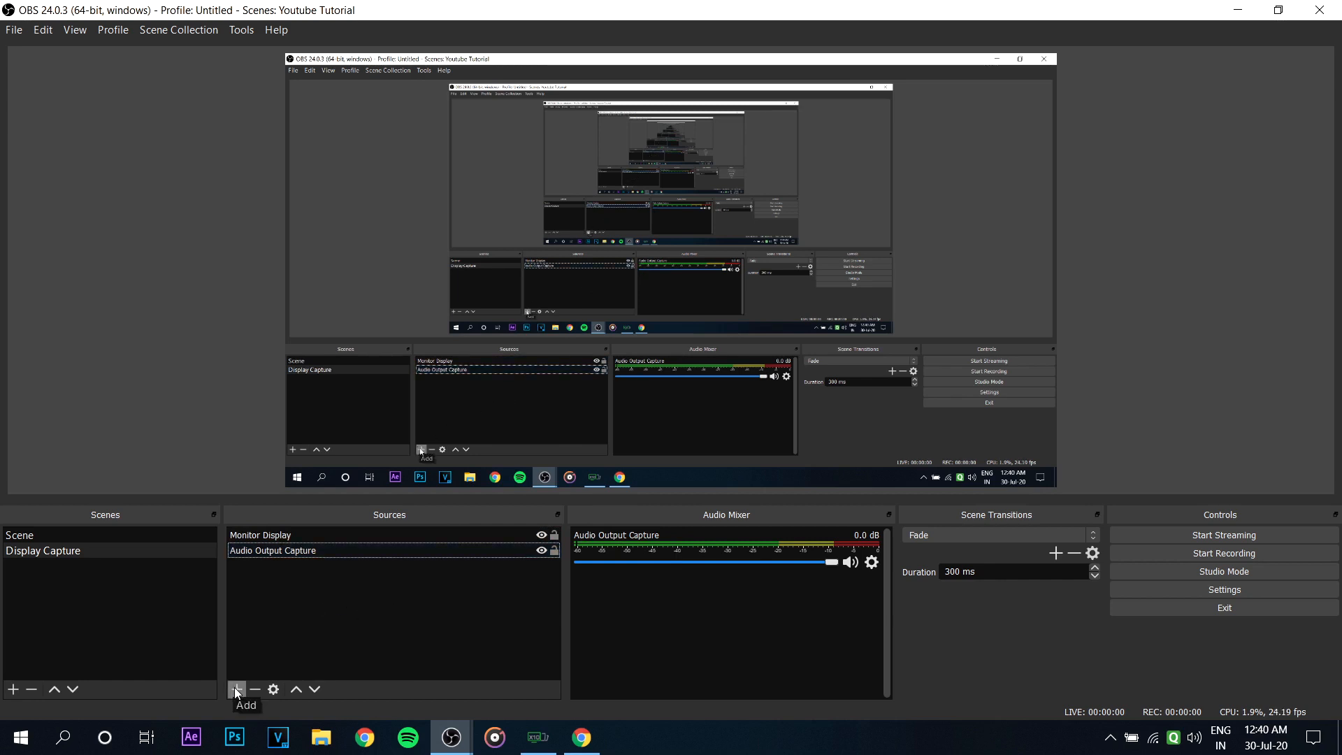
- Add an Audio Input Capture source named Microphone, using Microphone (USB PnP Sound Device) as the device
{"action": "right_click", "coordinate": [383, 586]}
{"action": "mouse_move", "coordinate": [452, 600]}
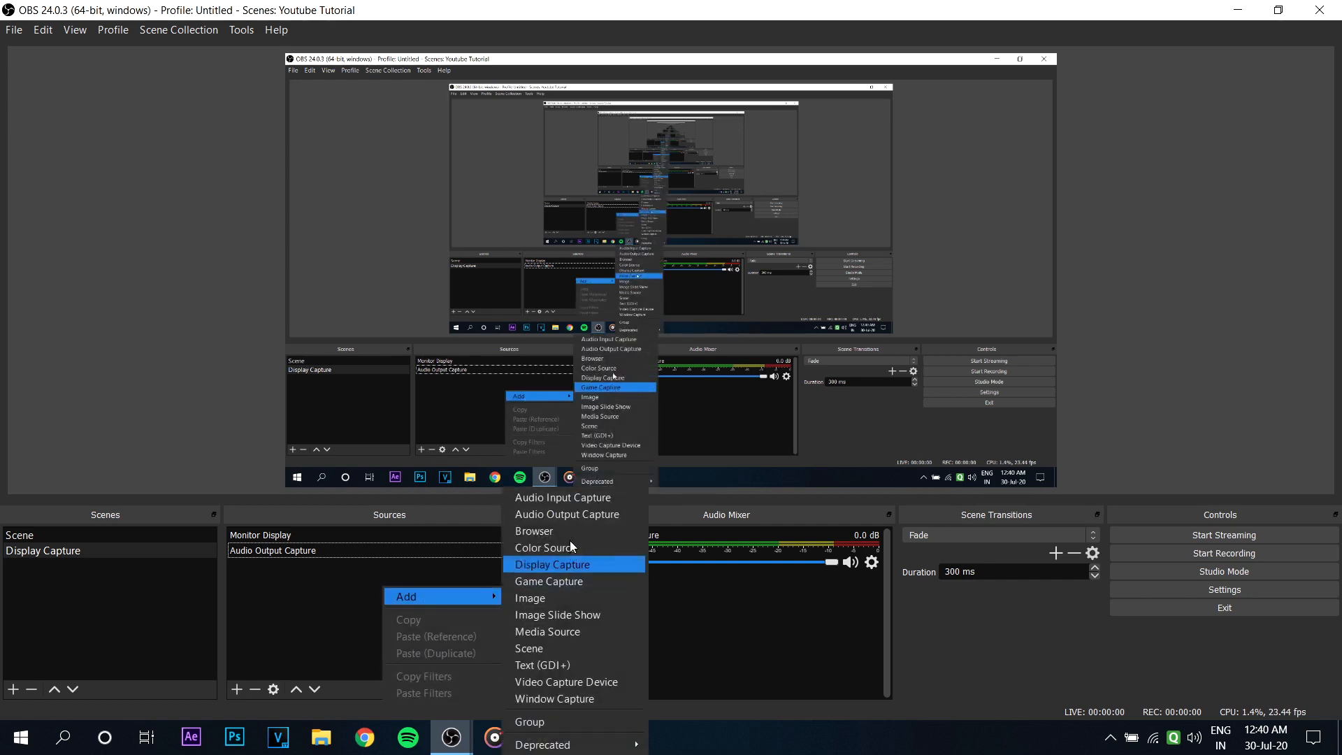
{"action": "left_click", "coordinate": [568, 497]}
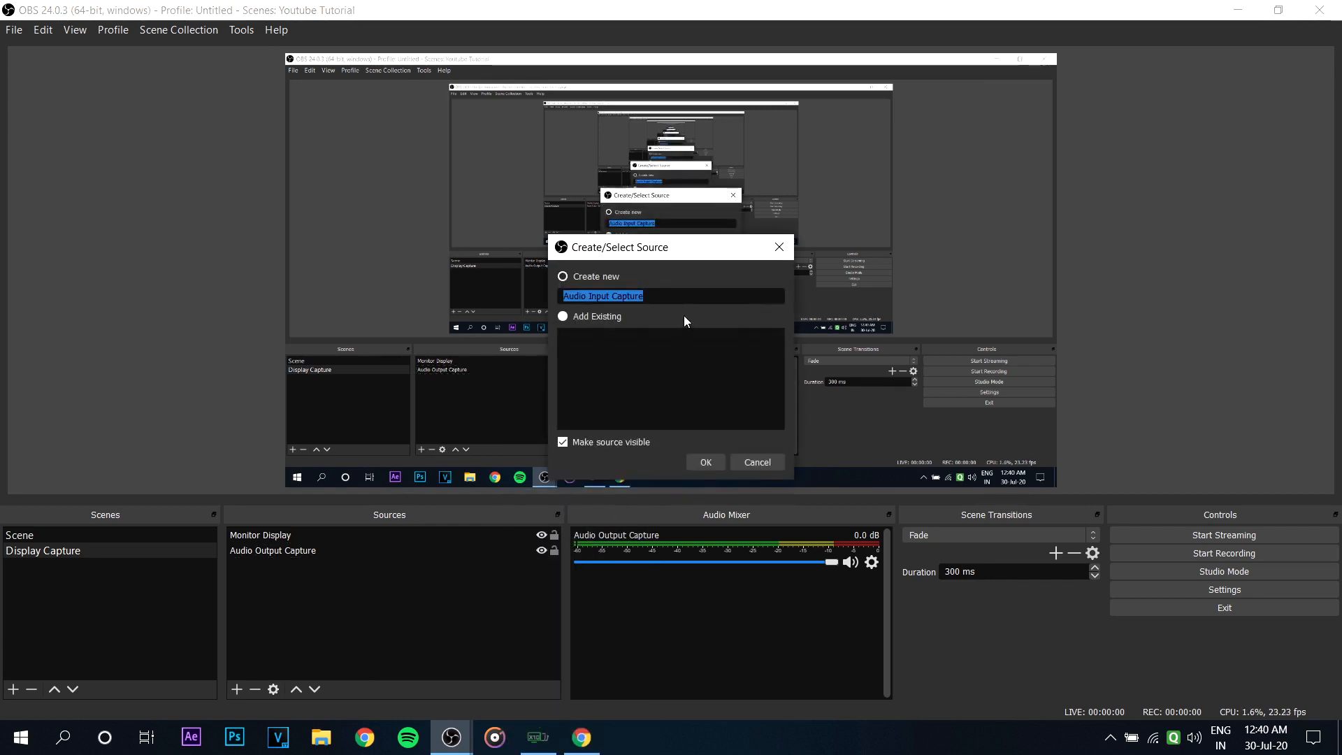
{"action": "type", "text": "Mi"}
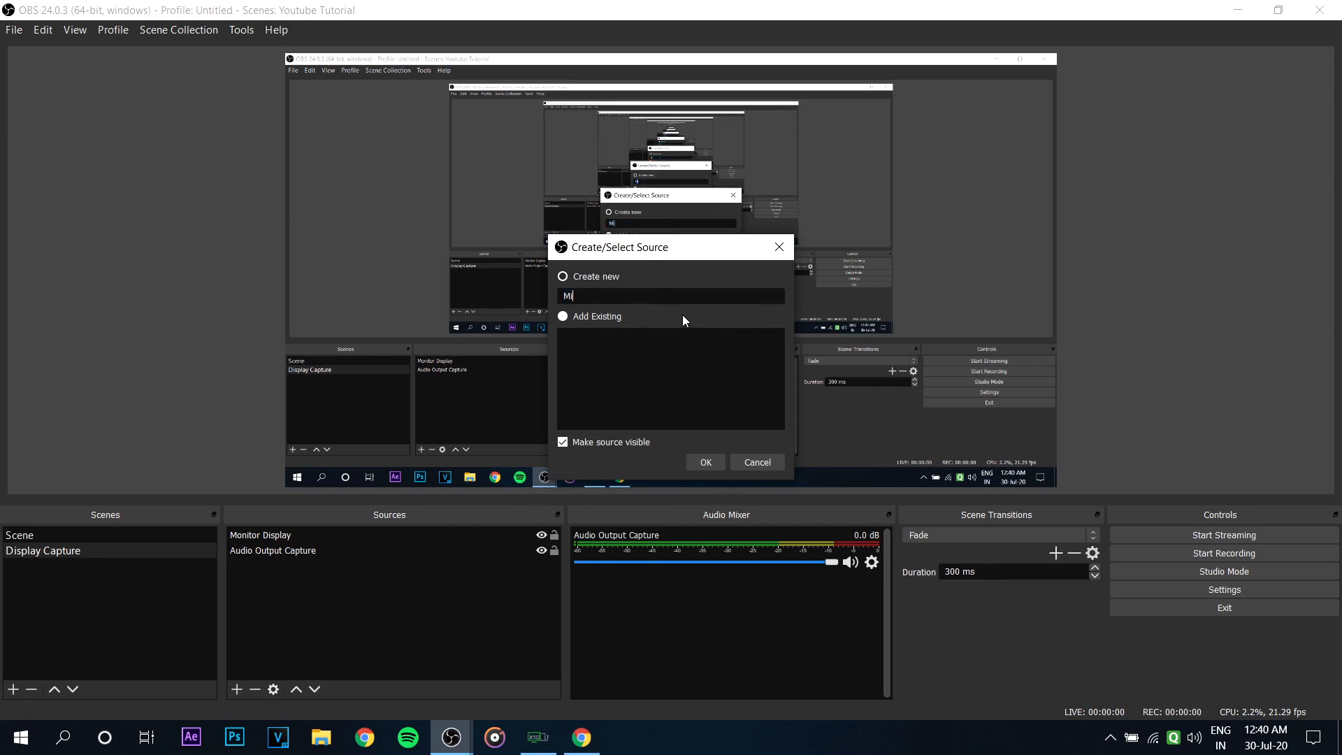
{"action": "type", "text": "crophone"}
{"action": "left_click", "coordinate": [711, 463]}
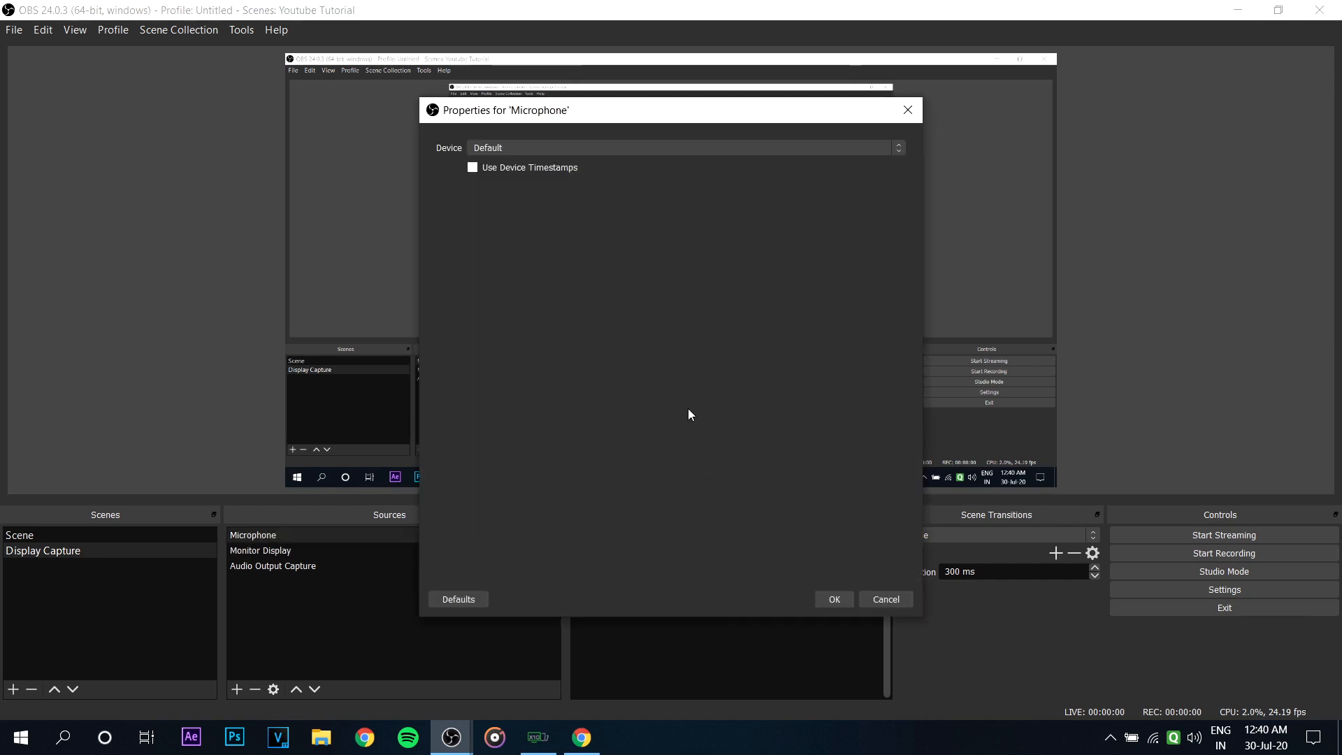
{"action": "left_click", "coordinate": [563, 152]}
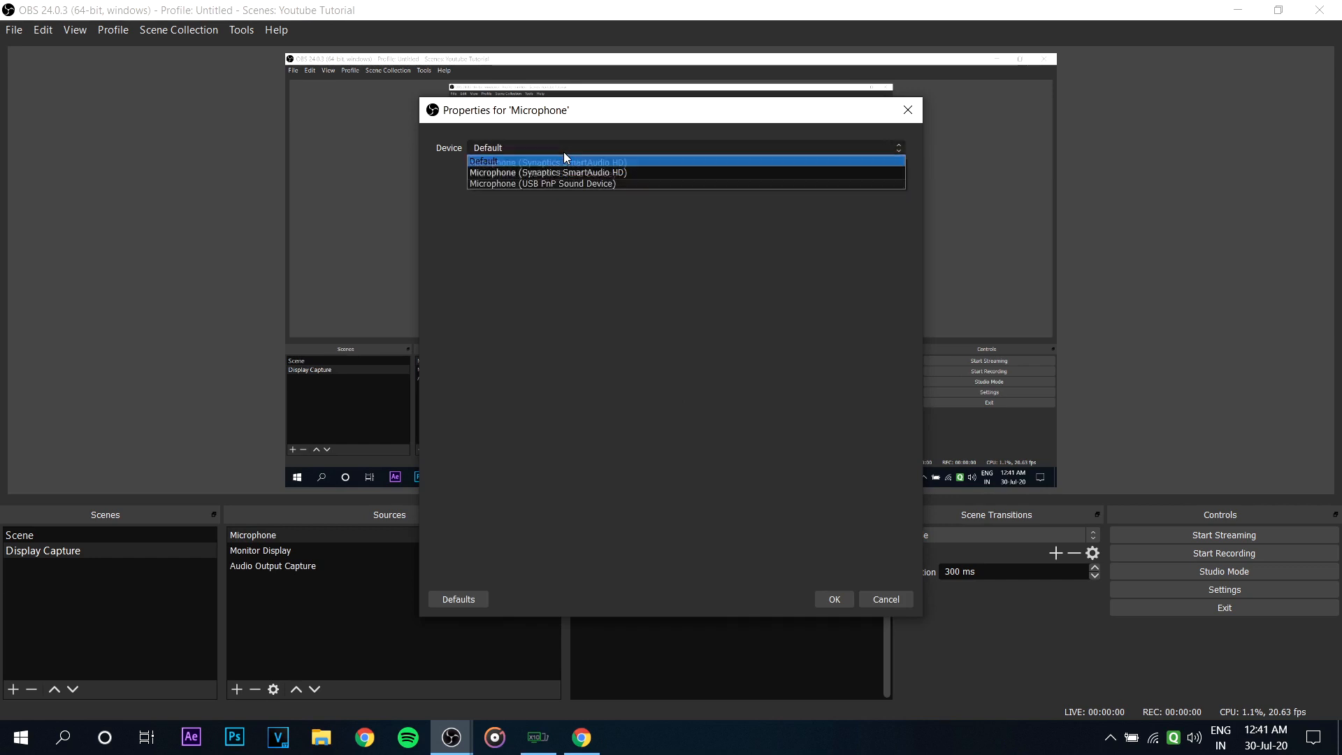
{"action": "left_click", "coordinate": [591, 184]}
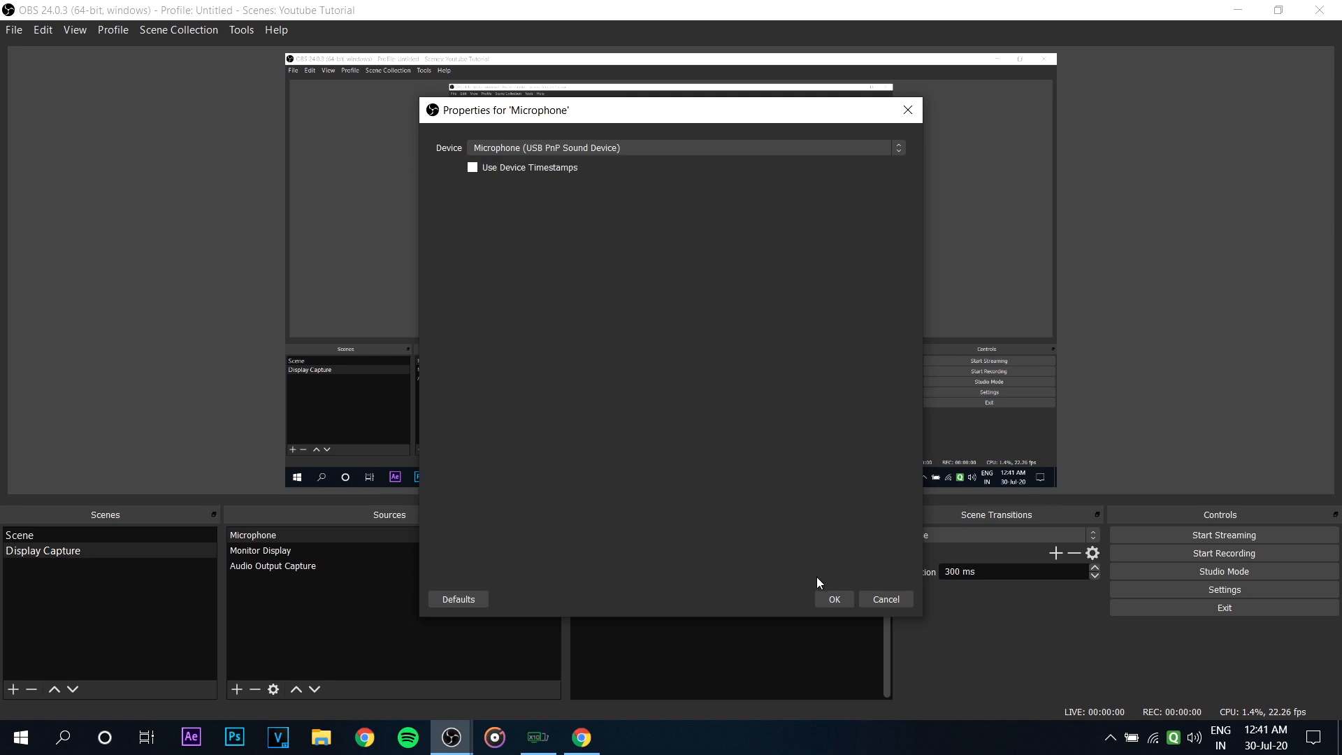
{"action": "left_click", "coordinate": [831, 599]}
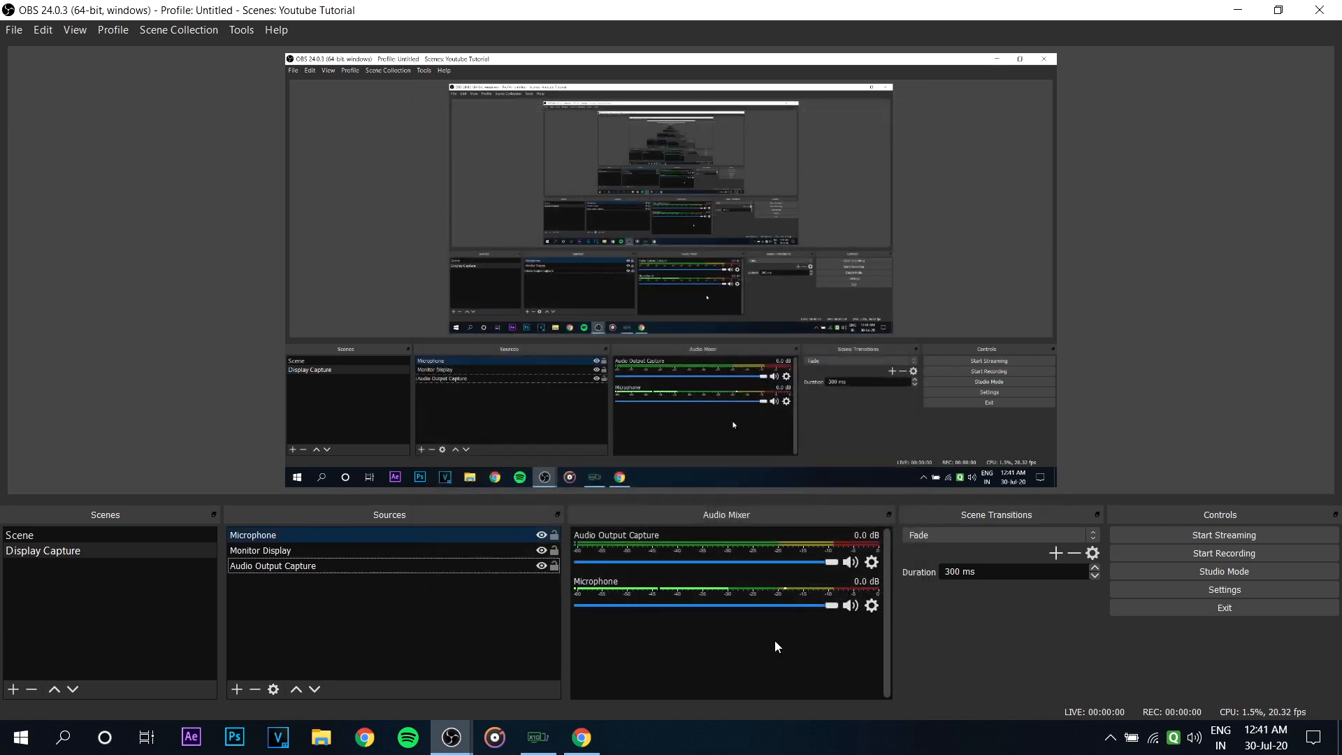